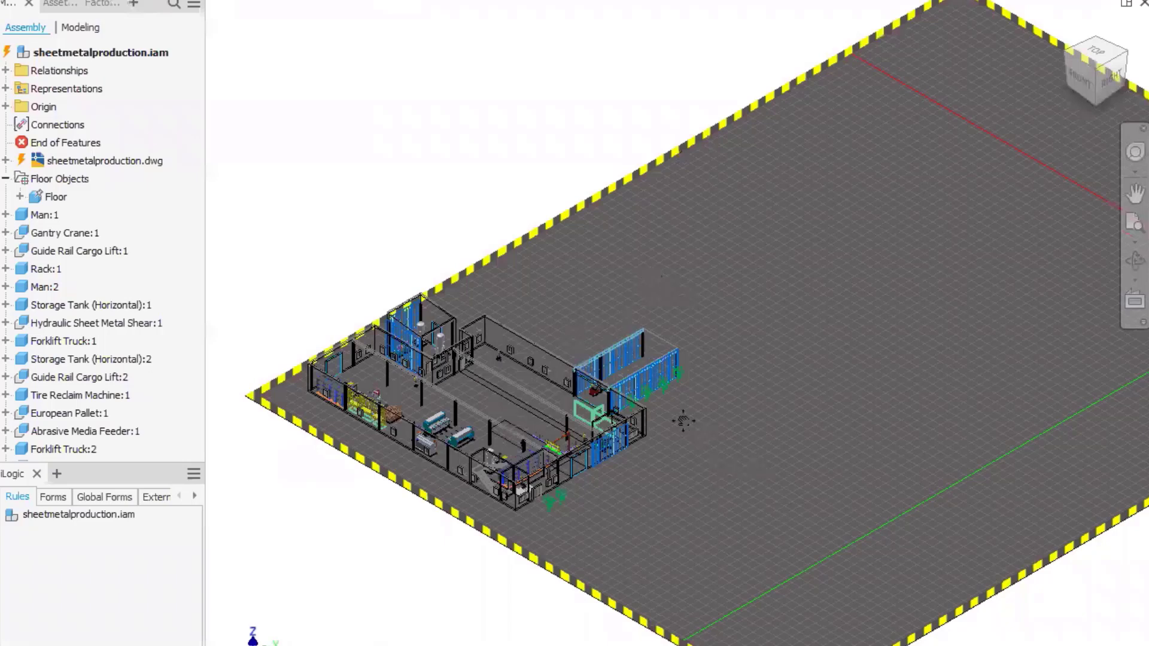
Step: Bring up the factory Asset Browser and widen its pane beside the sheet metal production layout
scroll(669, 315, "up", 5)
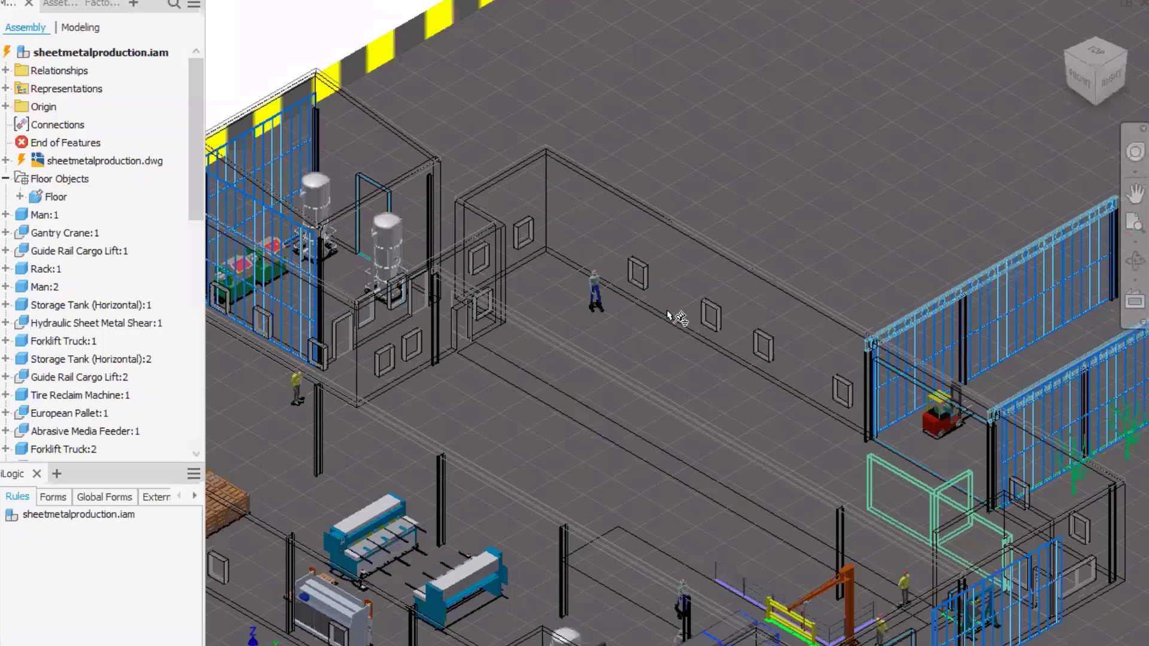
middle_click_drag(668, 315, 914, 120)
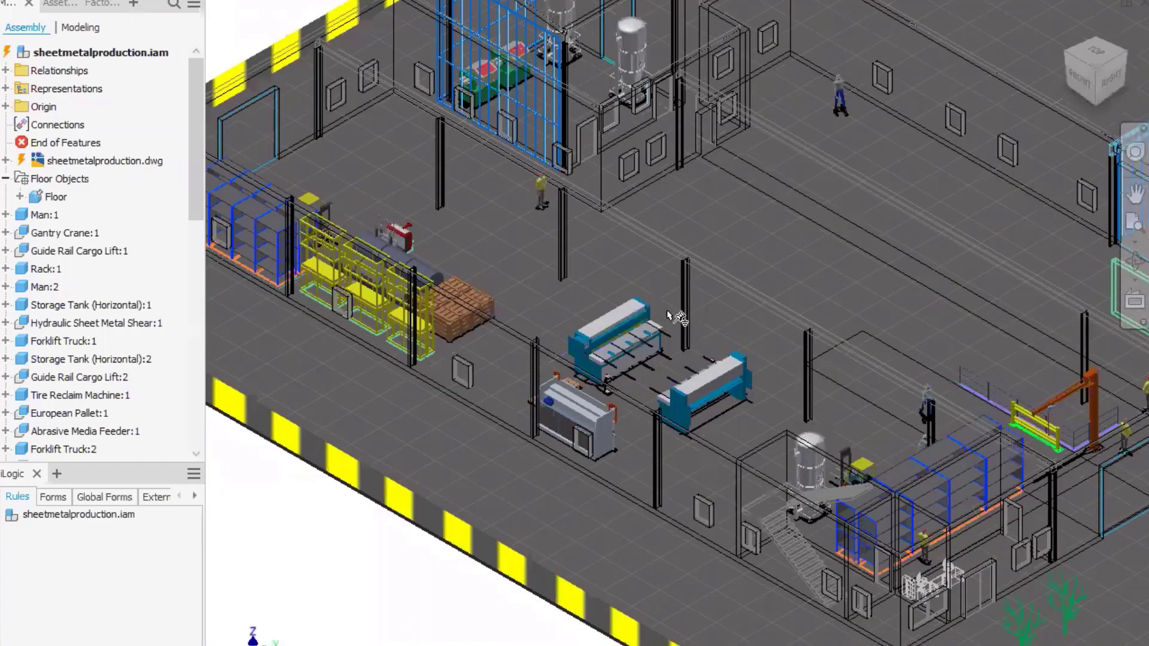
scroll(669, 315, "down", 2)
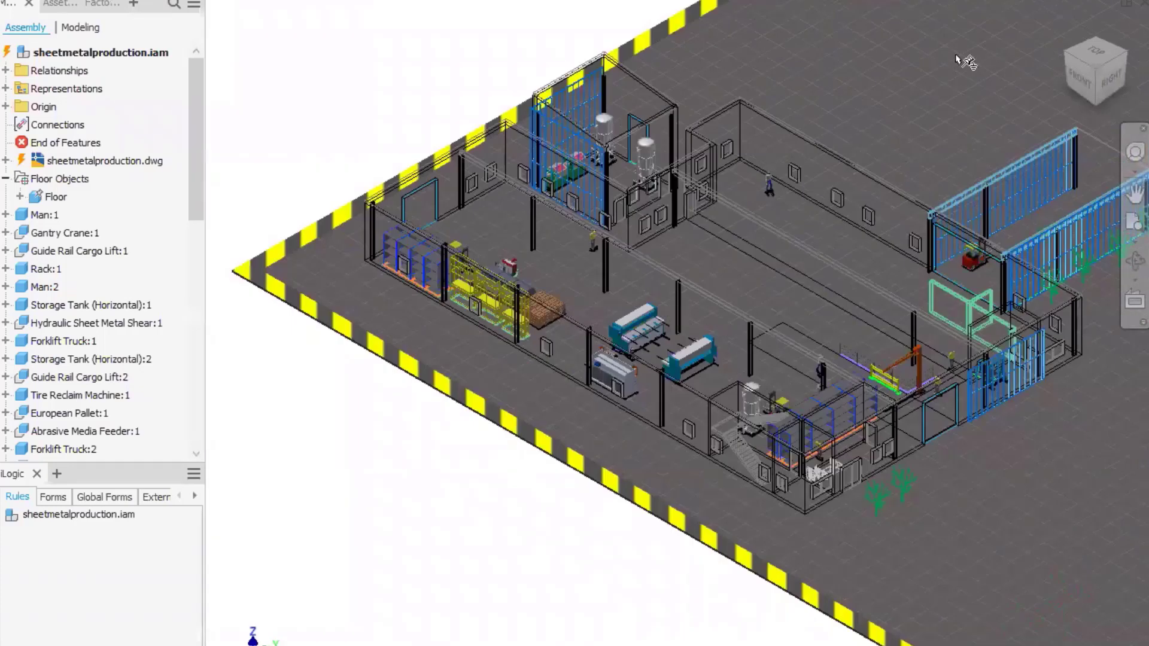
mouse_move(204, 115)
left_mouse_down()
mouse_move(251, 113)
mouse_move(216, 123)
left_mouse_up()
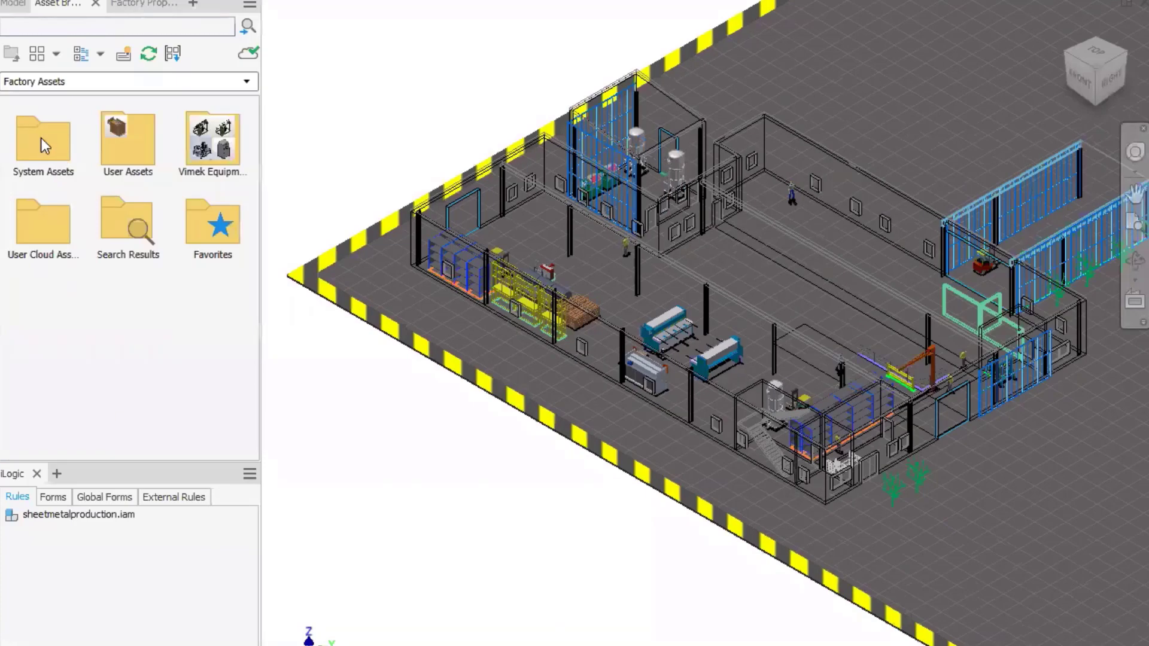
left_click_drag(264, 140, 293, 150)
Step: Look through the System Assets, User Assets and User Cloud Assets folders of the factory asset library
double_click(43, 143)
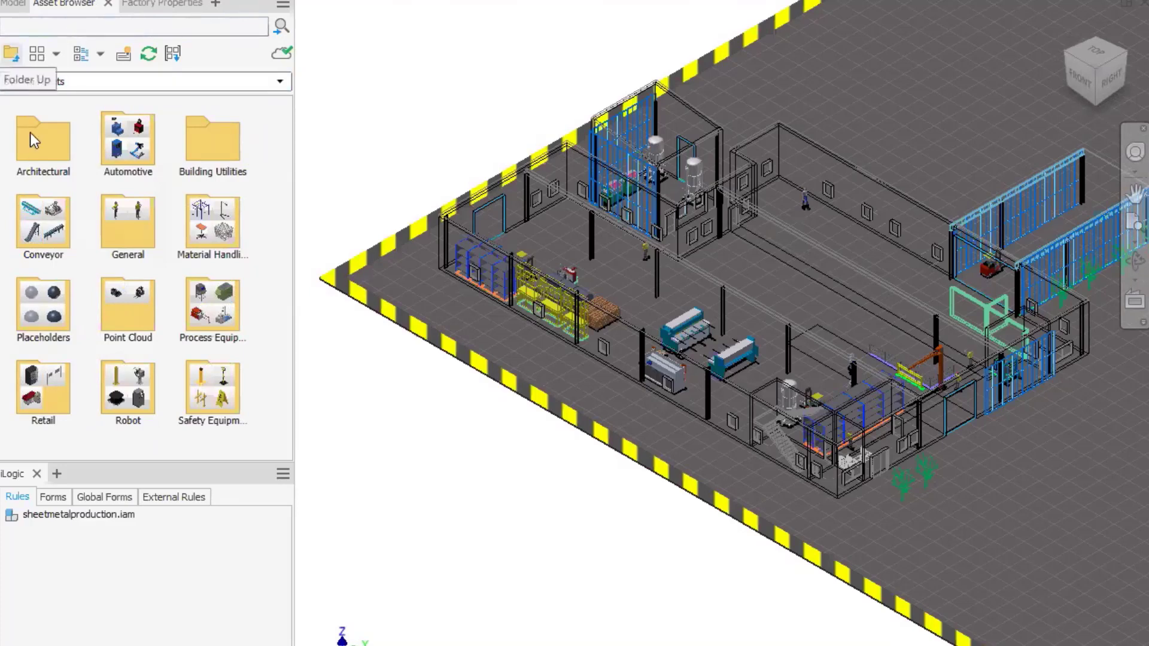
left_click(12, 53)
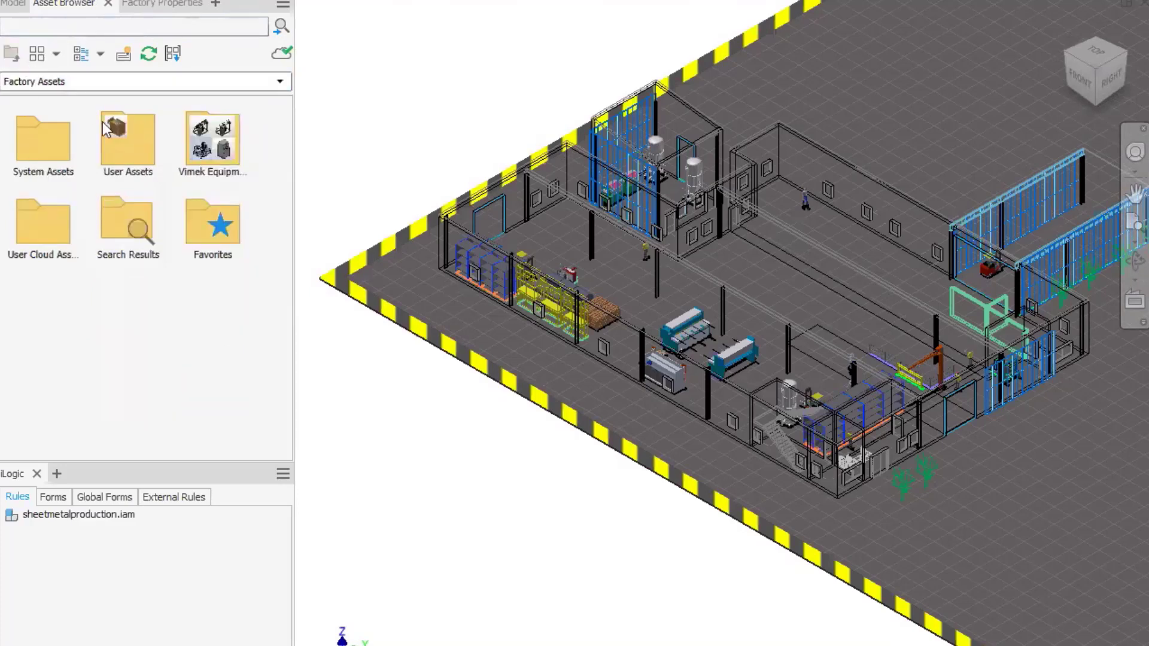
double_click(119, 149)
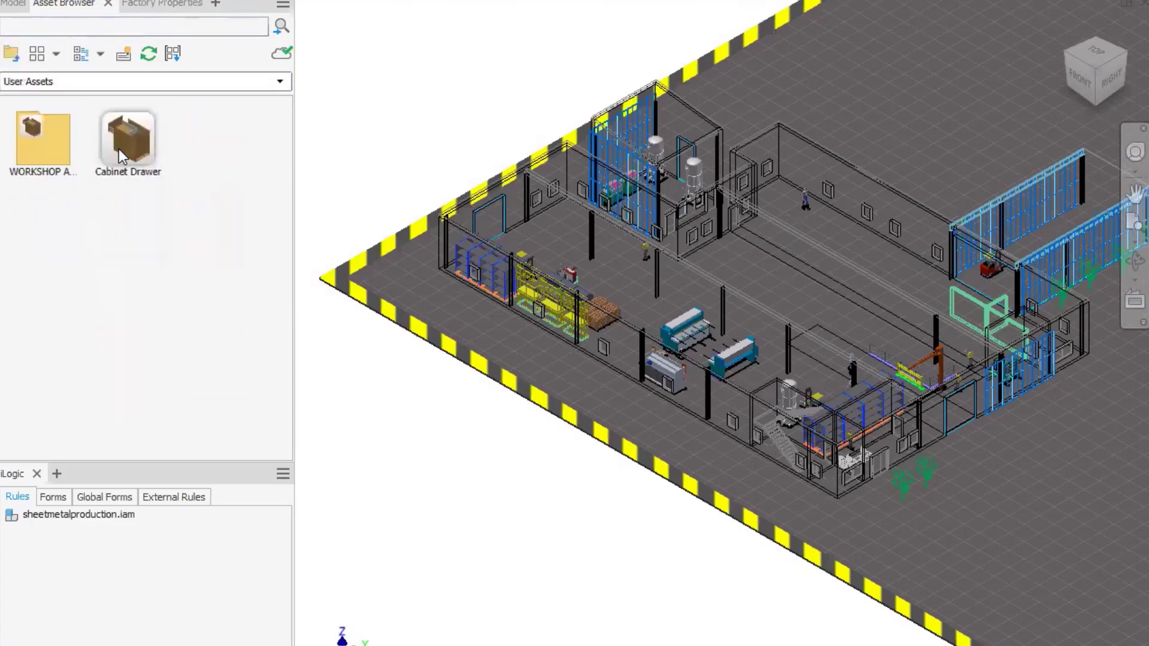
left_click(12, 54)
double_click(38, 145)
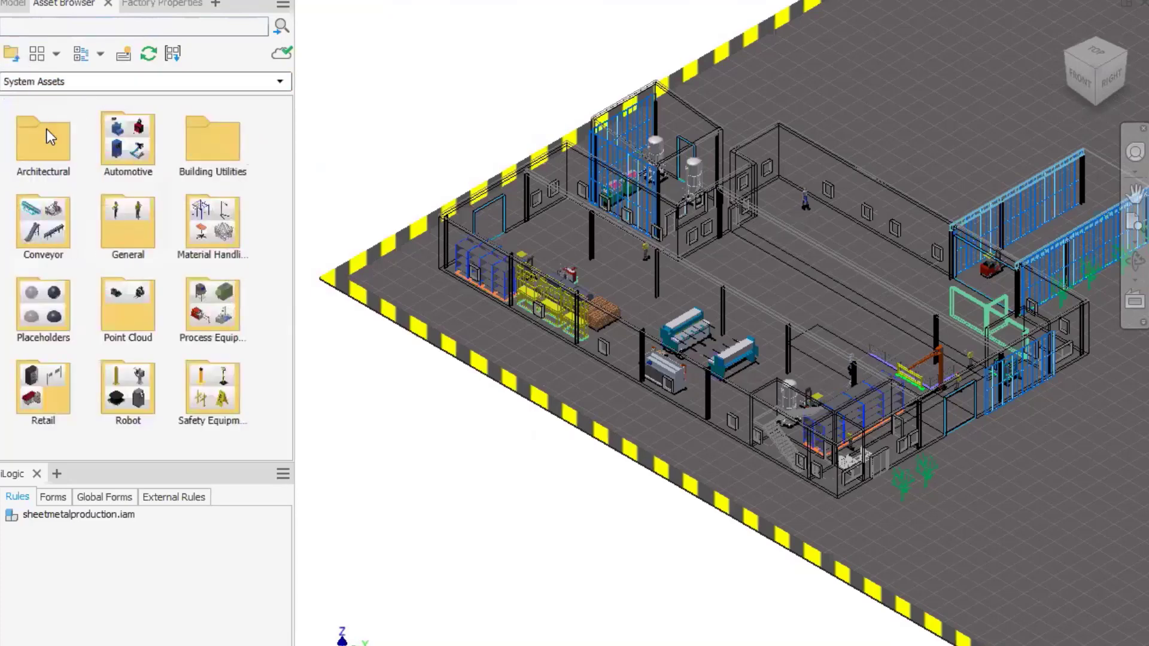
left_click(12, 57)
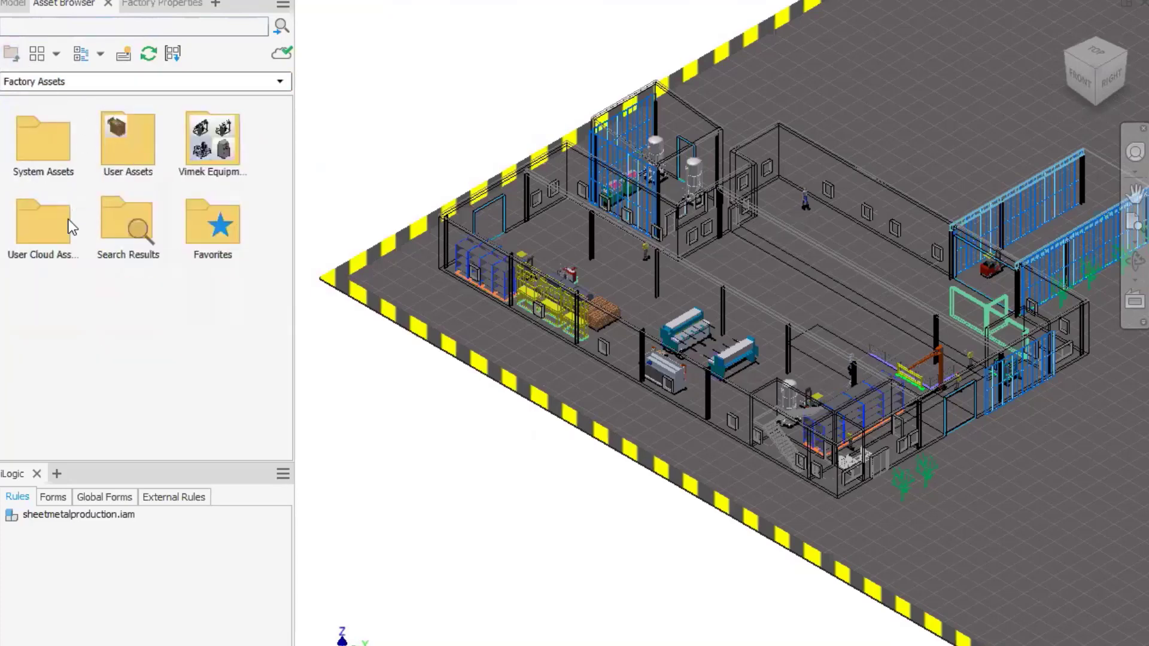
double_click(37, 220)
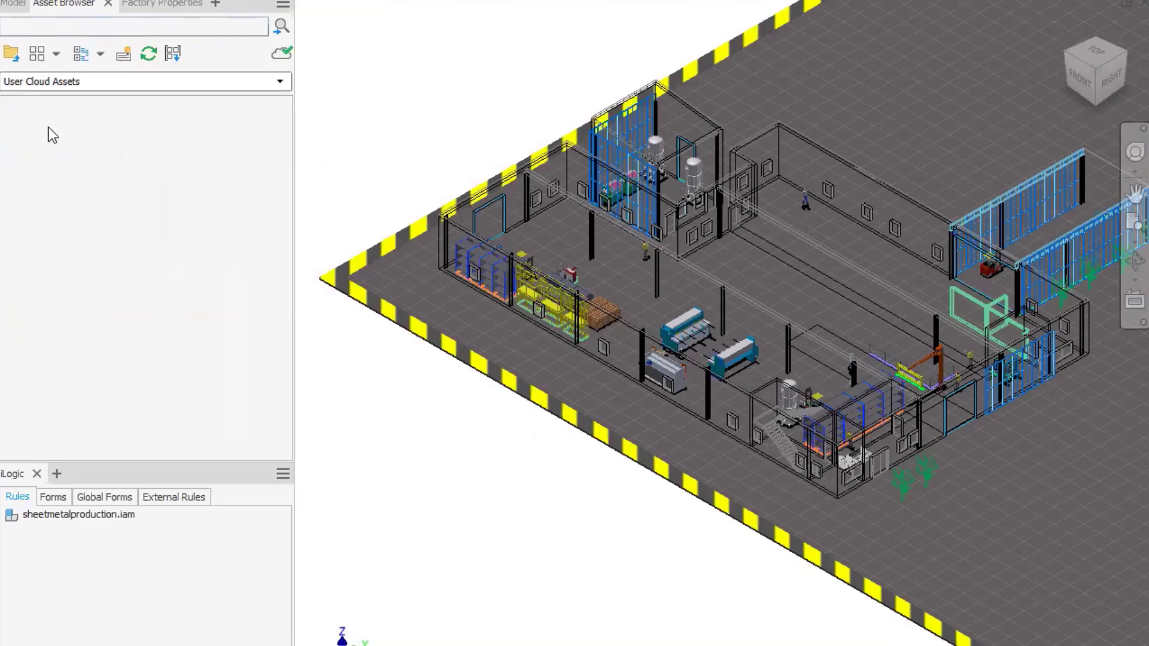
double_click(114, 141)
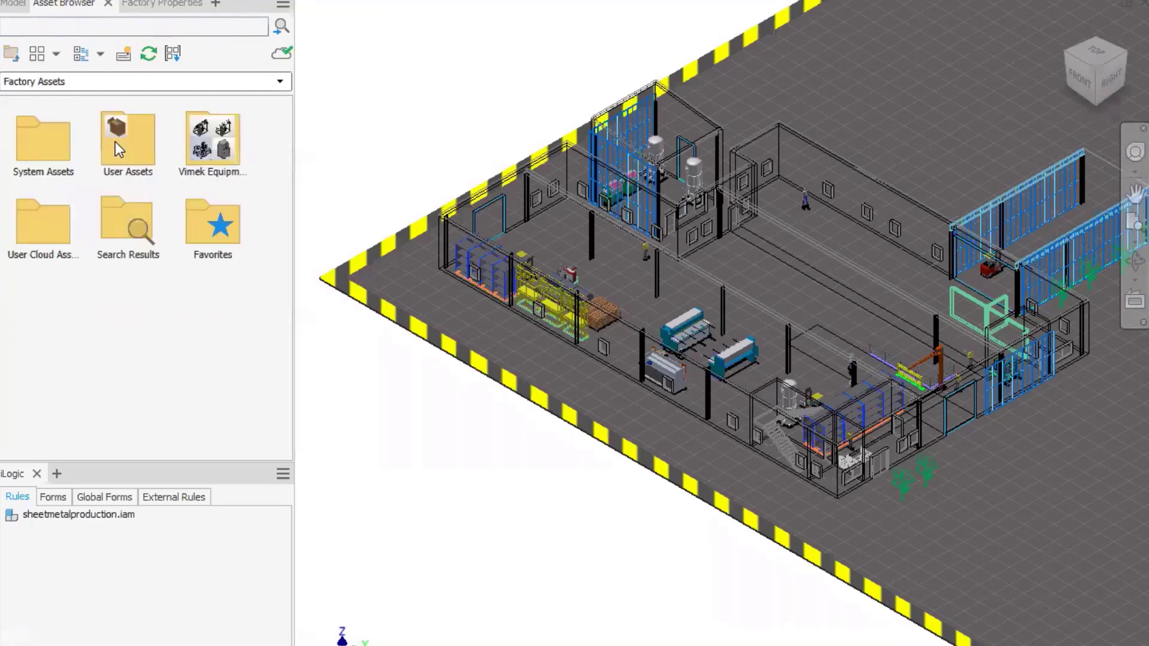
Step: Open the Automotive category under System Assets and browse to the Car Creeper With Adjustable Headrest
double_click(44, 143)
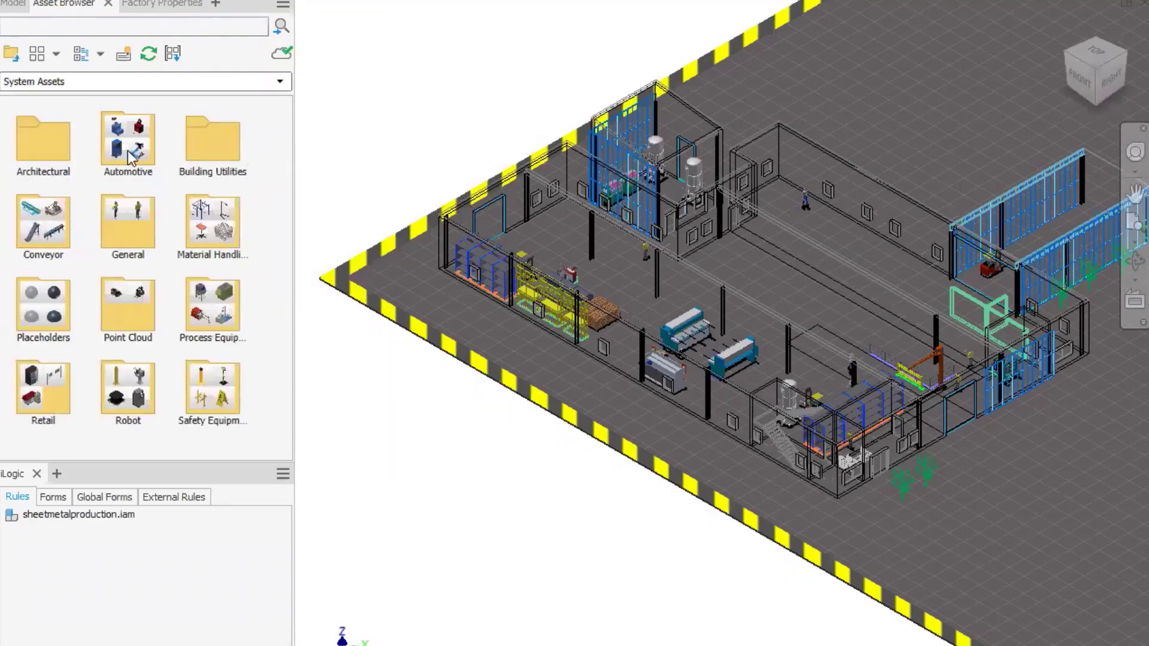
left_click(145, 157)
double_click(144, 150)
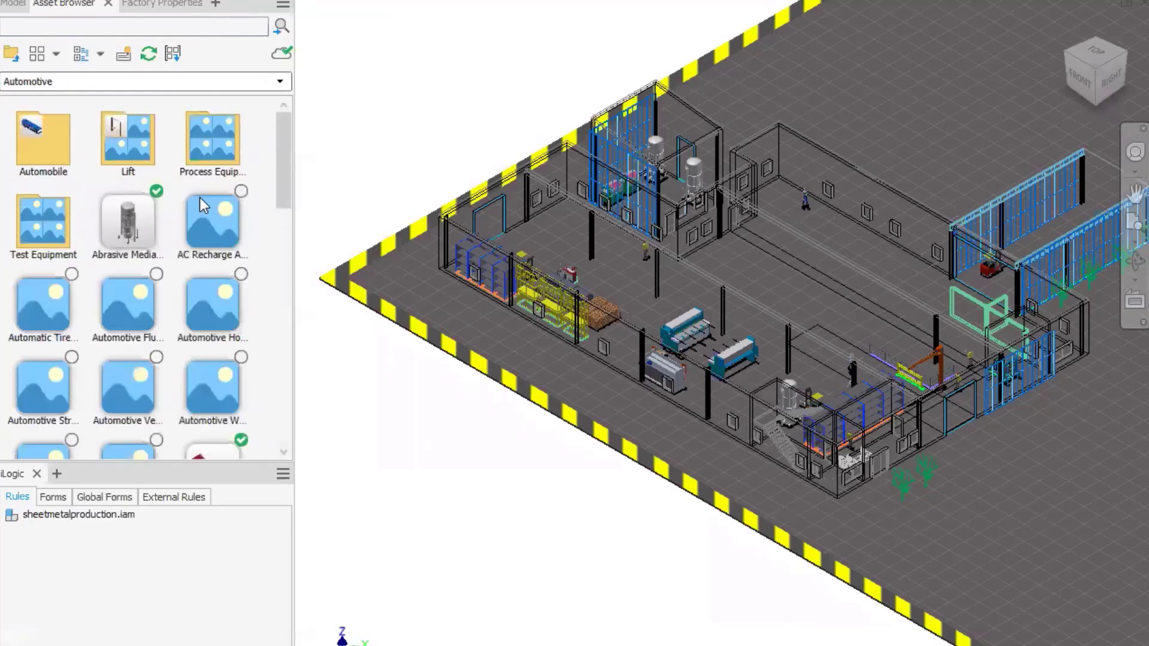
scroll(204, 206, "down", 1)
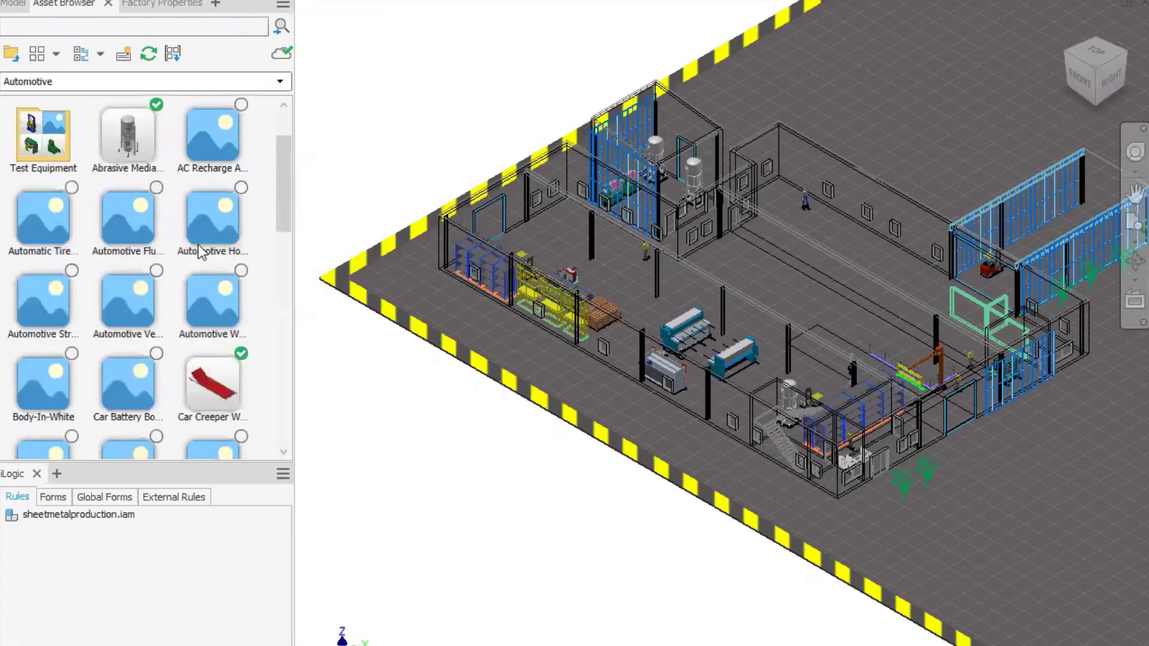
mouse_move(204, 231)
scroll(203, 230, "down", 1)
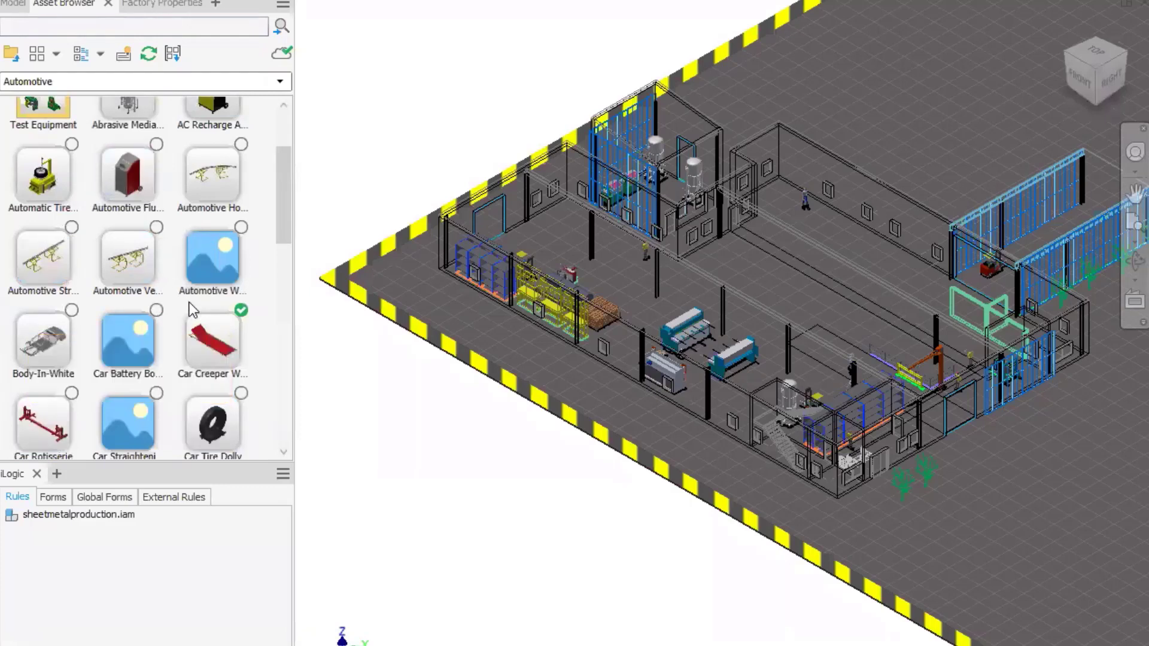
mouse_move(229, 326)
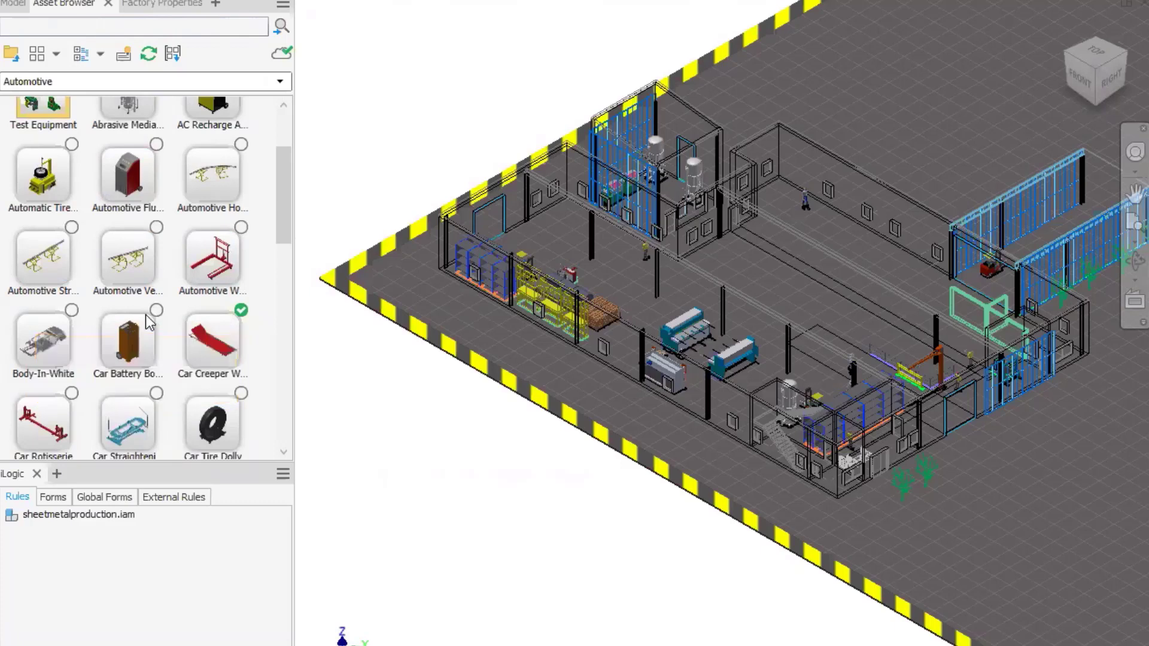
scroll(264, 359, "up", 1)
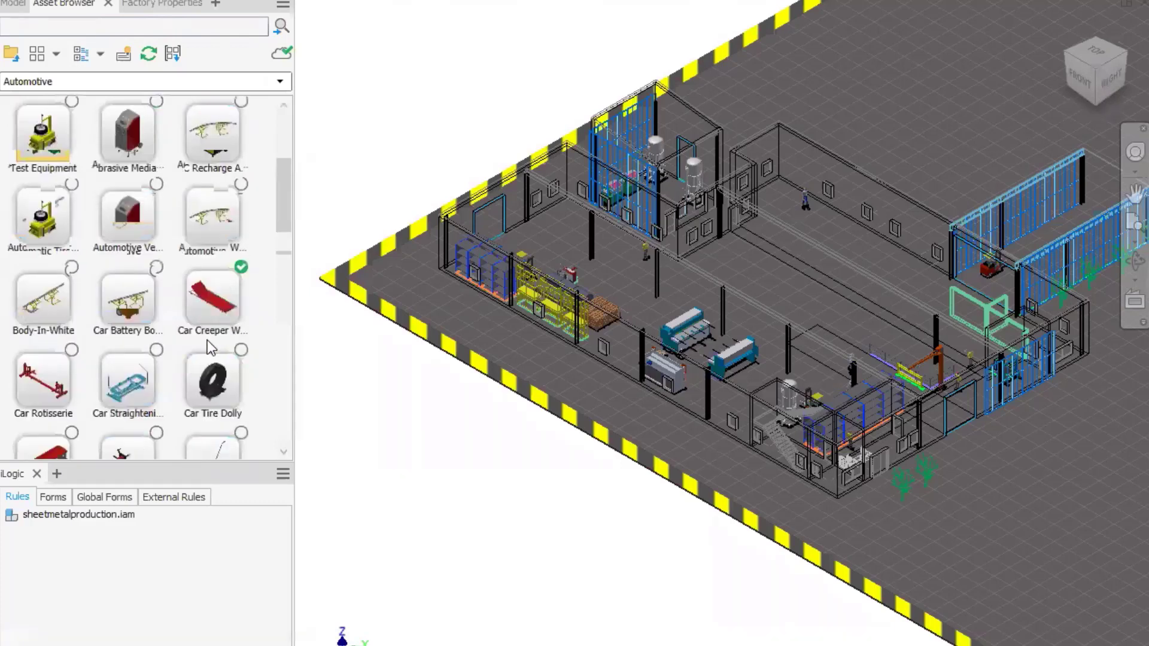
scroll(269, 368, "down", 2)
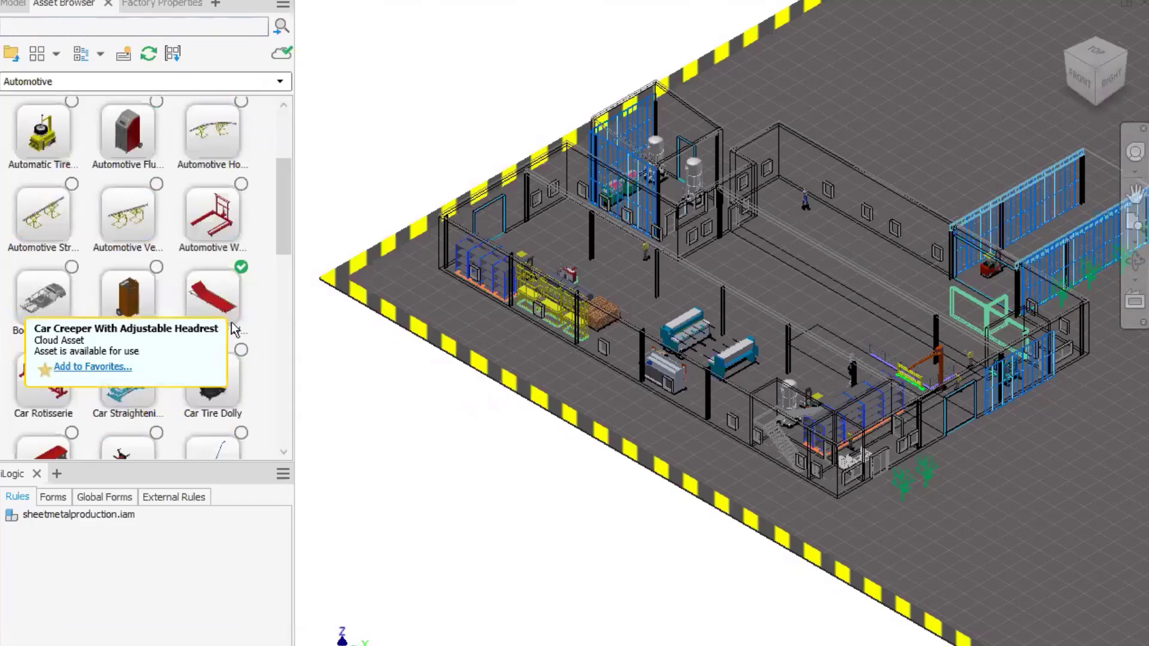
Step: Insert the Car Creeper With Adjustable Headrest on the floor next to the standing worker near the long wall
middle_click_drag(443, 172, 361, 219)
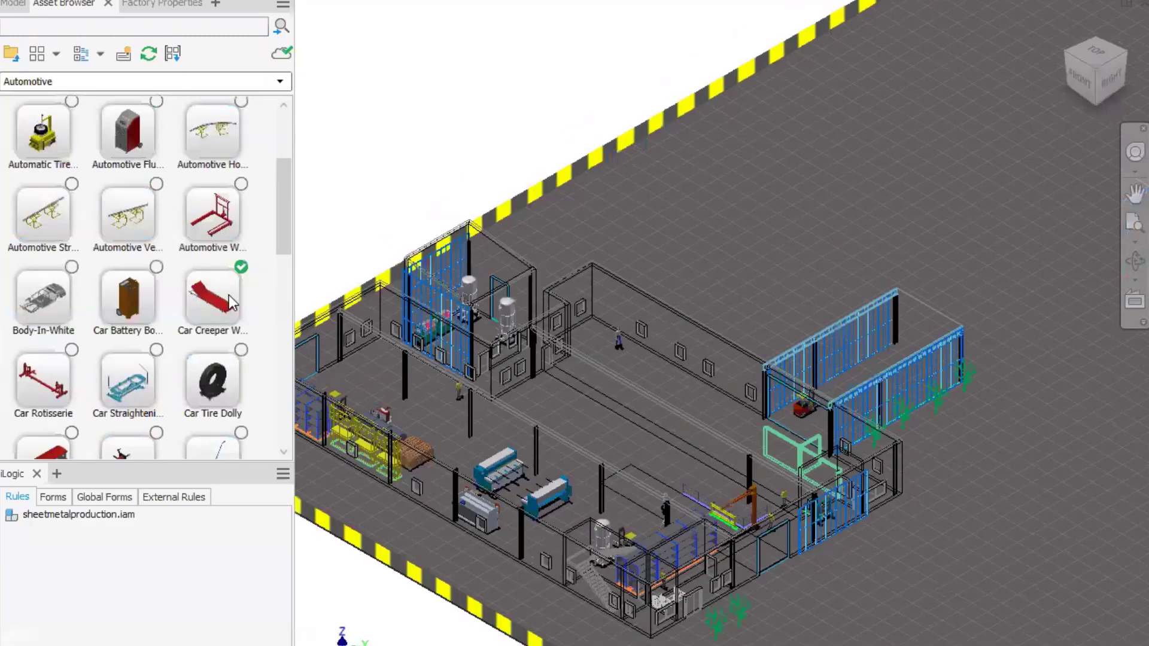
left_click_drag(229, 295, 407, 285)
scroll(639, 276, "up", 5)
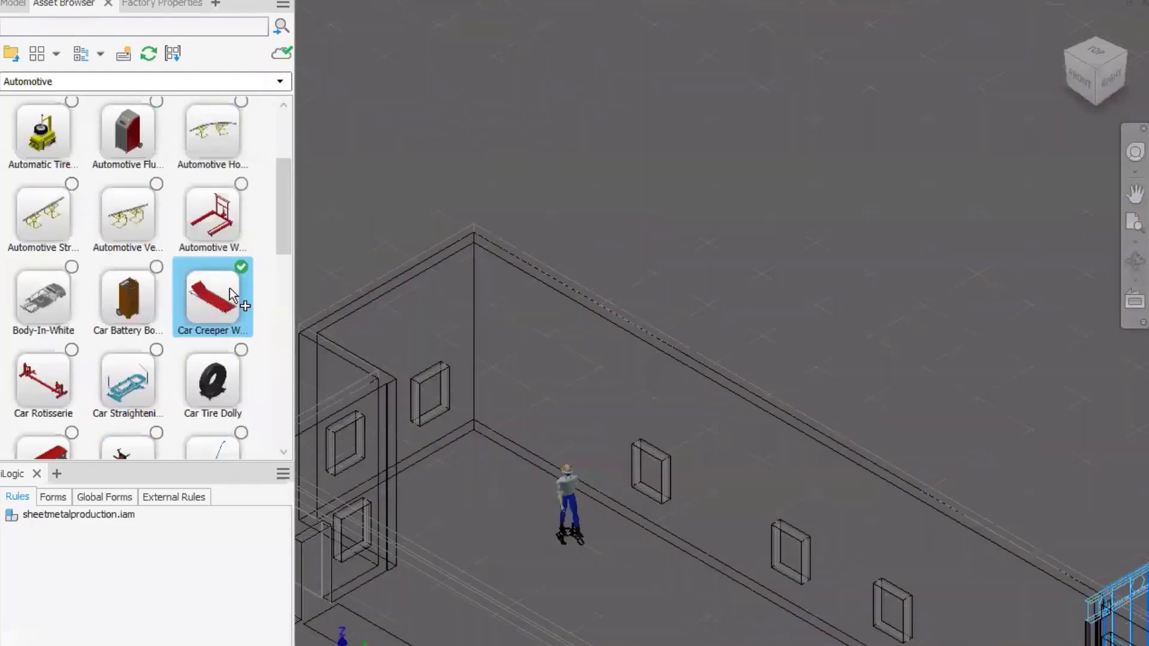
left_click_drag(487, 191, 726, 152)
left_click_drag(758, 233, 647, 513)
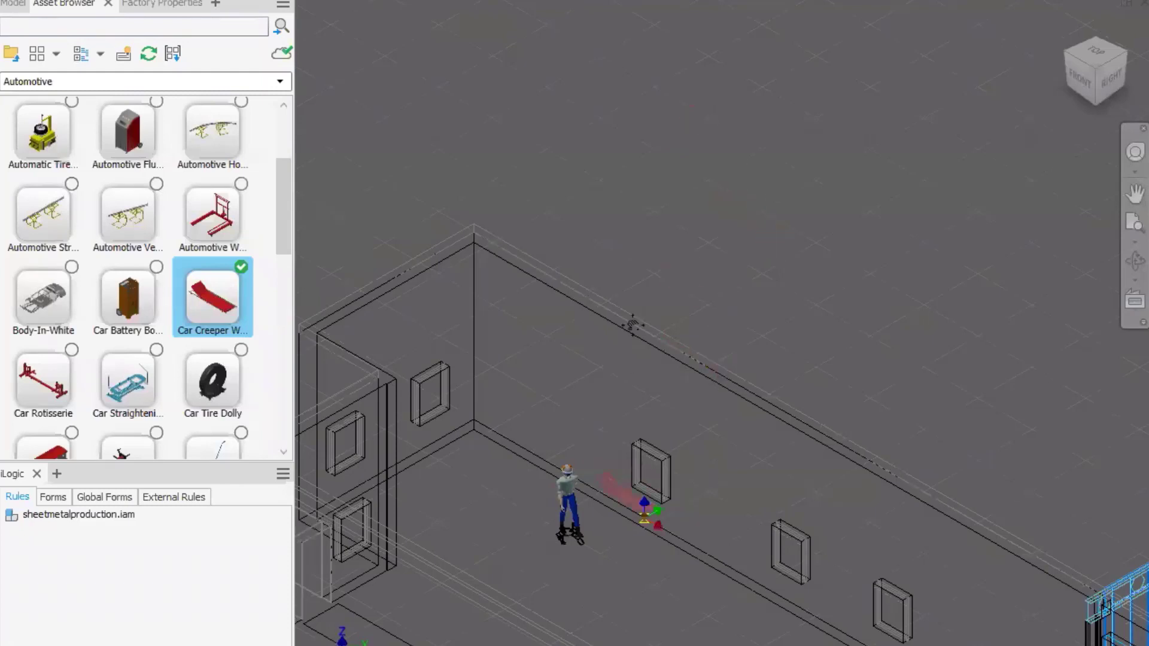
middle_click_drag(644, 354, 643, 346)
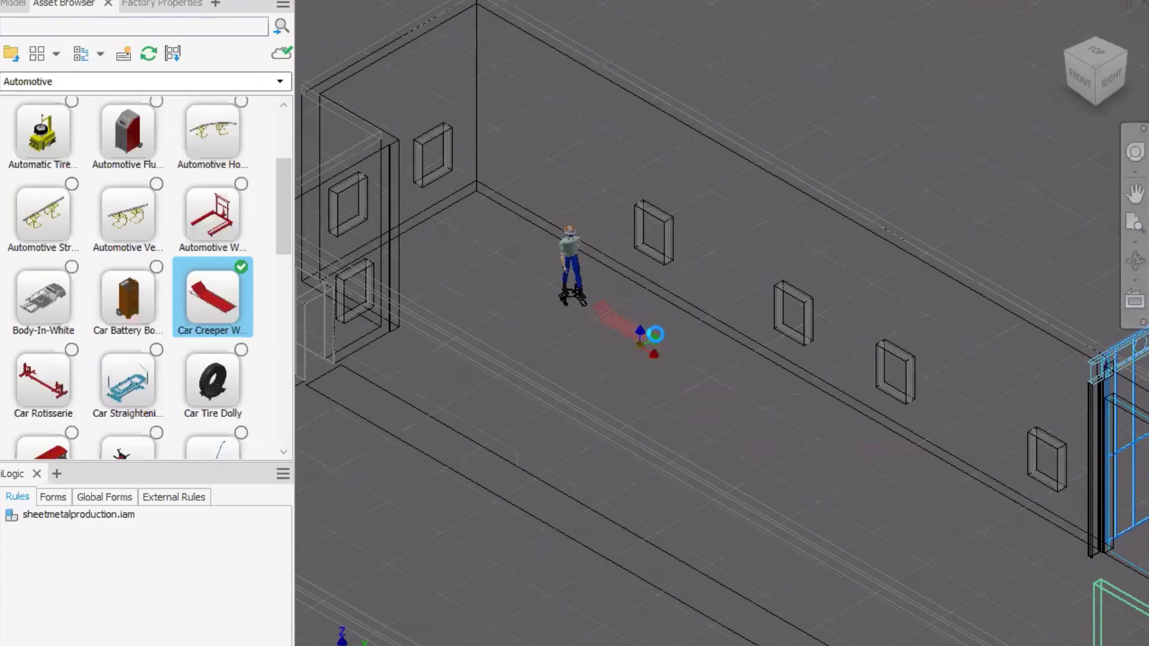
Step: Shift the car creeper along X away from the worker, rotate it about Z until perpendicular to the wall, and finish its placement
scroll(585, 336, "up", 5)
scroll(590, 349, "down", 1)
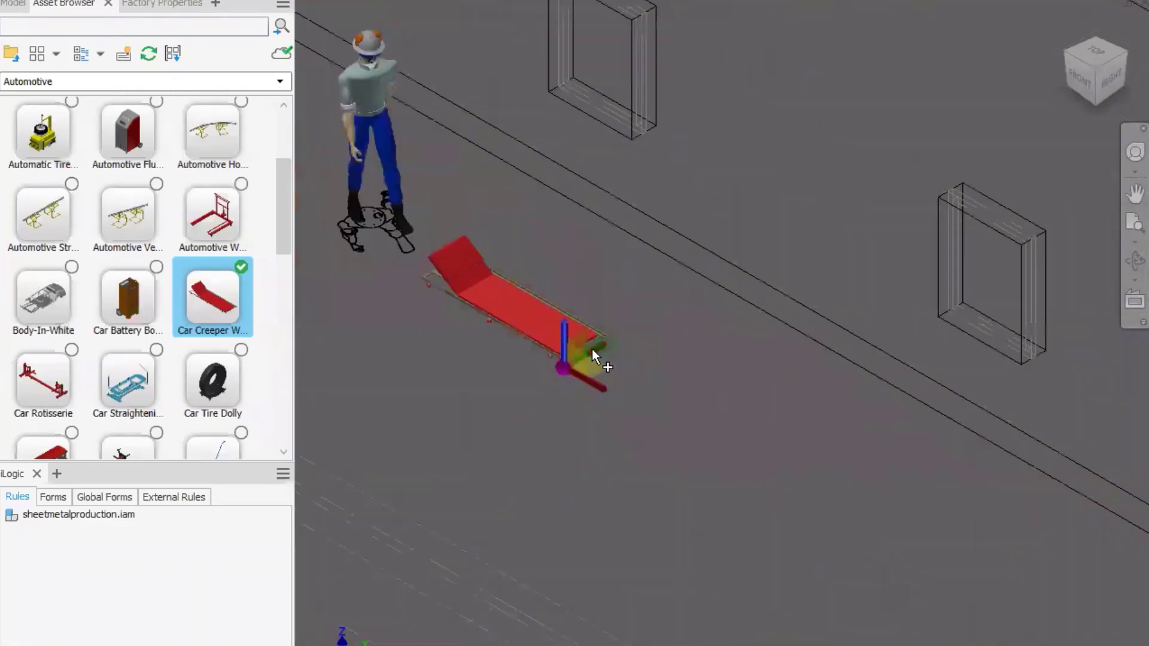
left_click(585, 379)
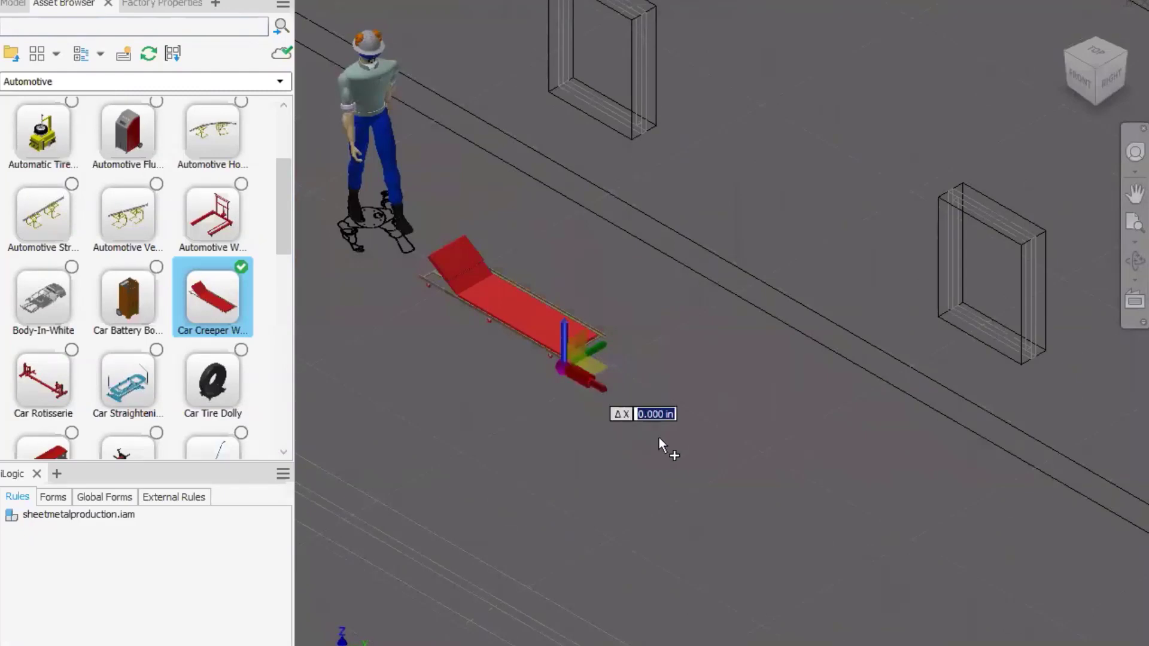
left_click_drag(695, 461, 711, 472)
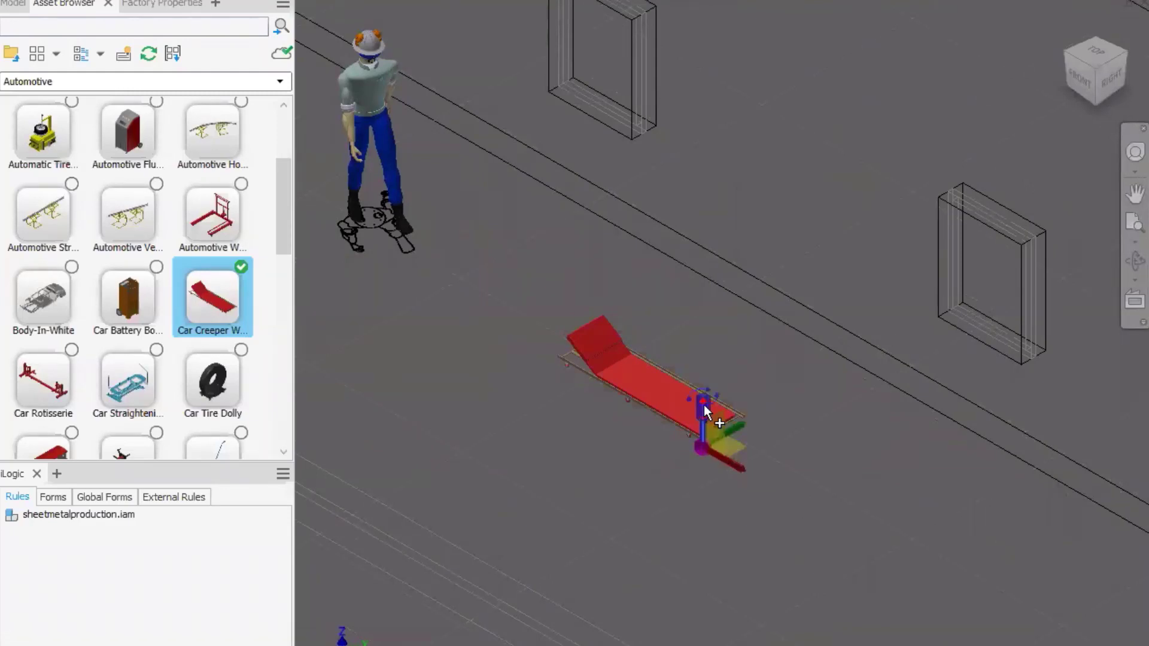
left_click_drag(739, 344, 774, 372)
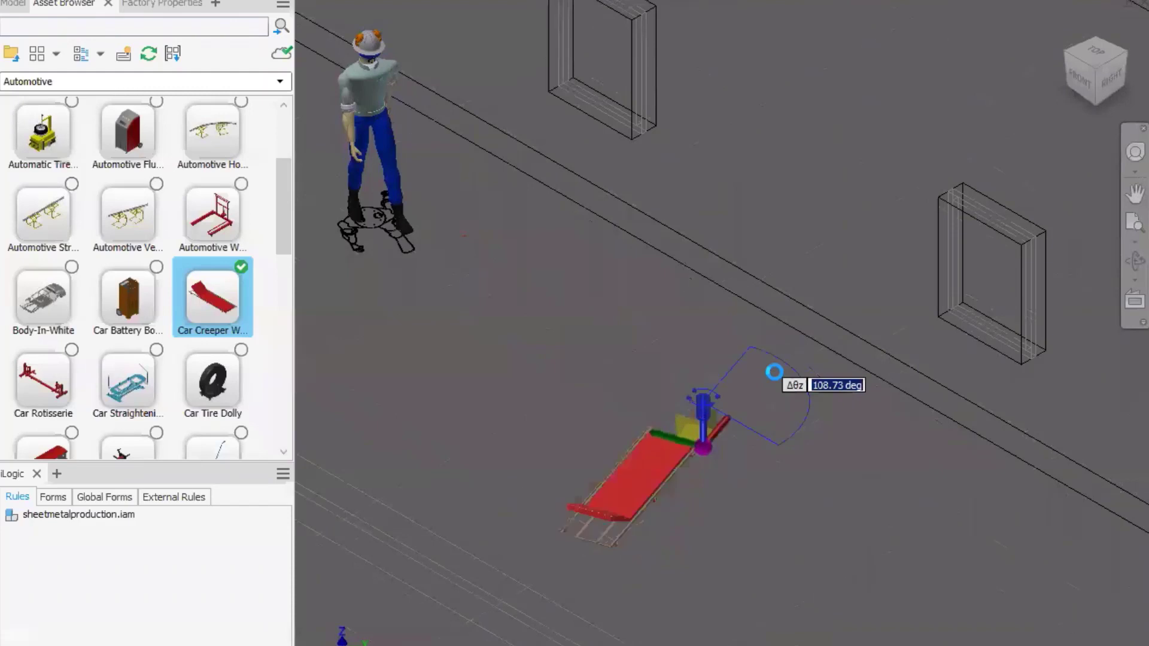
right_click(653, 354)
left_click(672, 358)
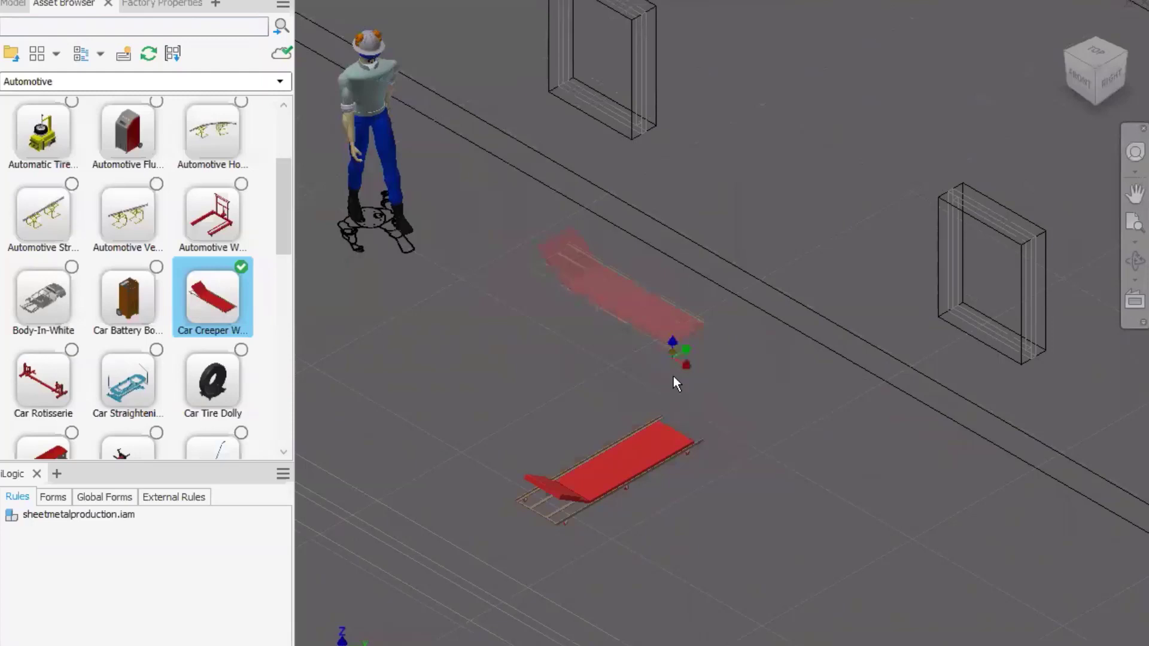
scroll(608, 443, "down", 5)
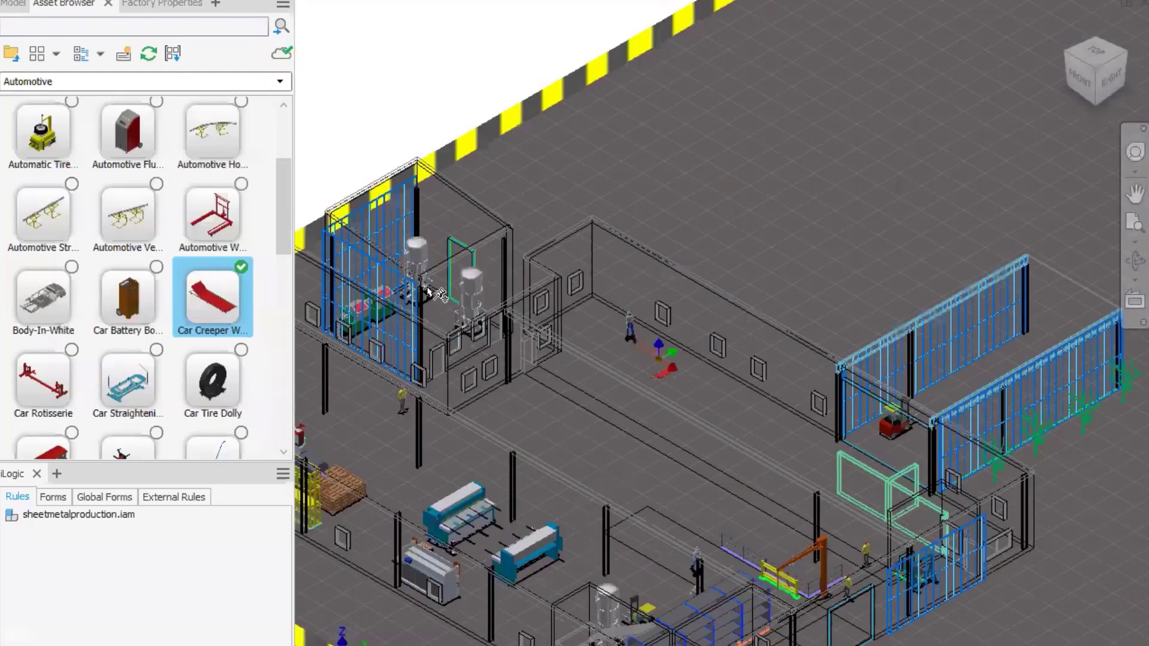
scroll(486, 350, "up", 5)
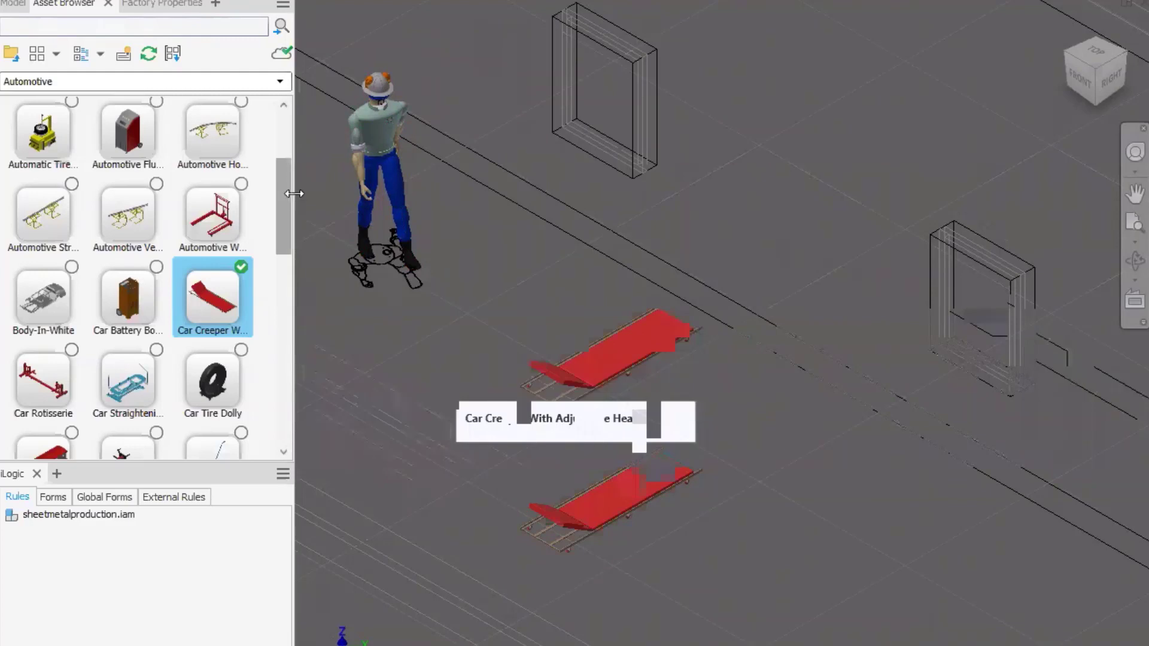
Step: Widen the asset pane and check which Automotive assets are available for use and which need downloading first
left_click_drag(317, 192, 340, 191)
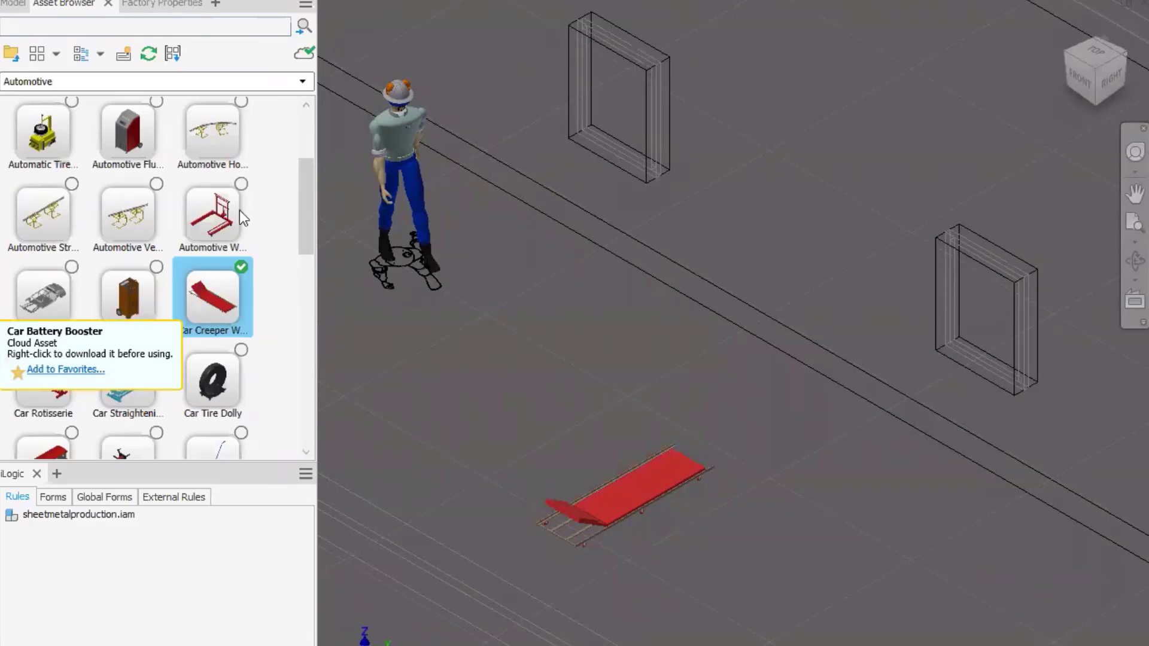
mouse_move(229, 226)
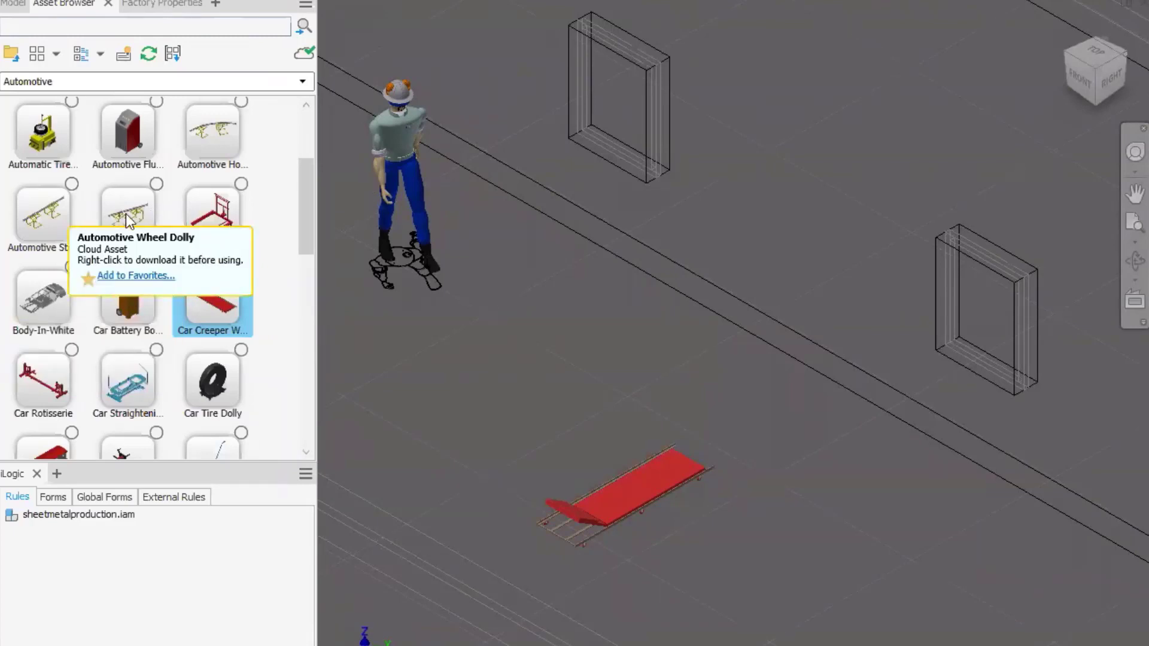
scroll(129, 214, "up", 4)
scroll(140, 253, "down", 1)
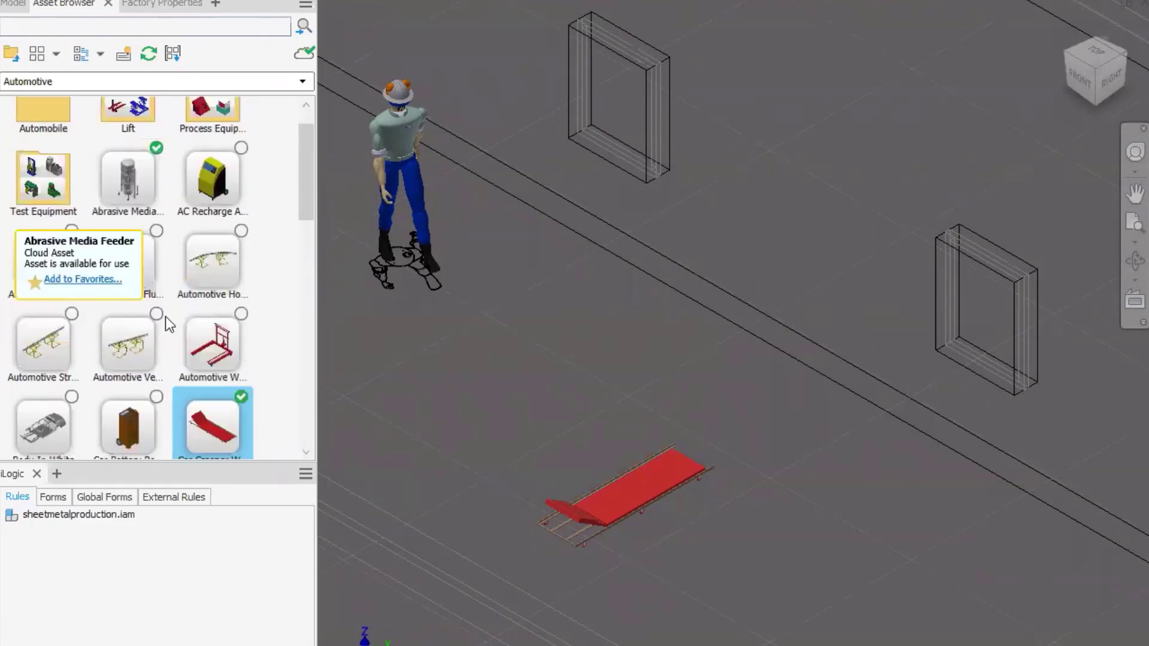
scroll(151, 316, "down", 1)
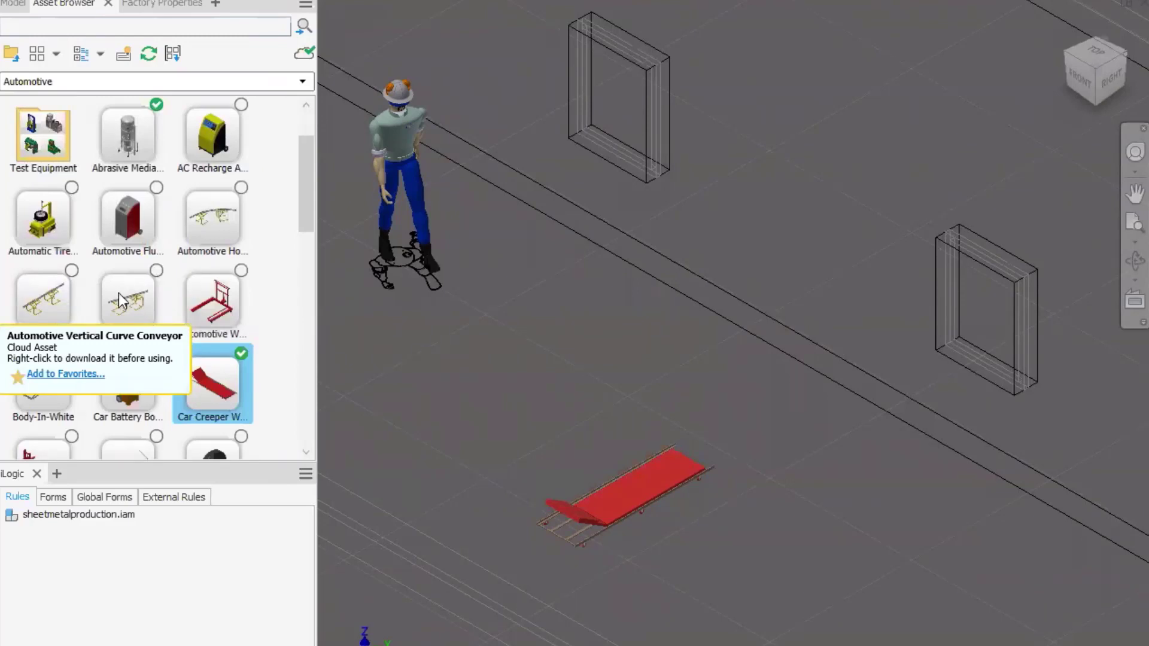
scroll(127, 260, "down", 1)
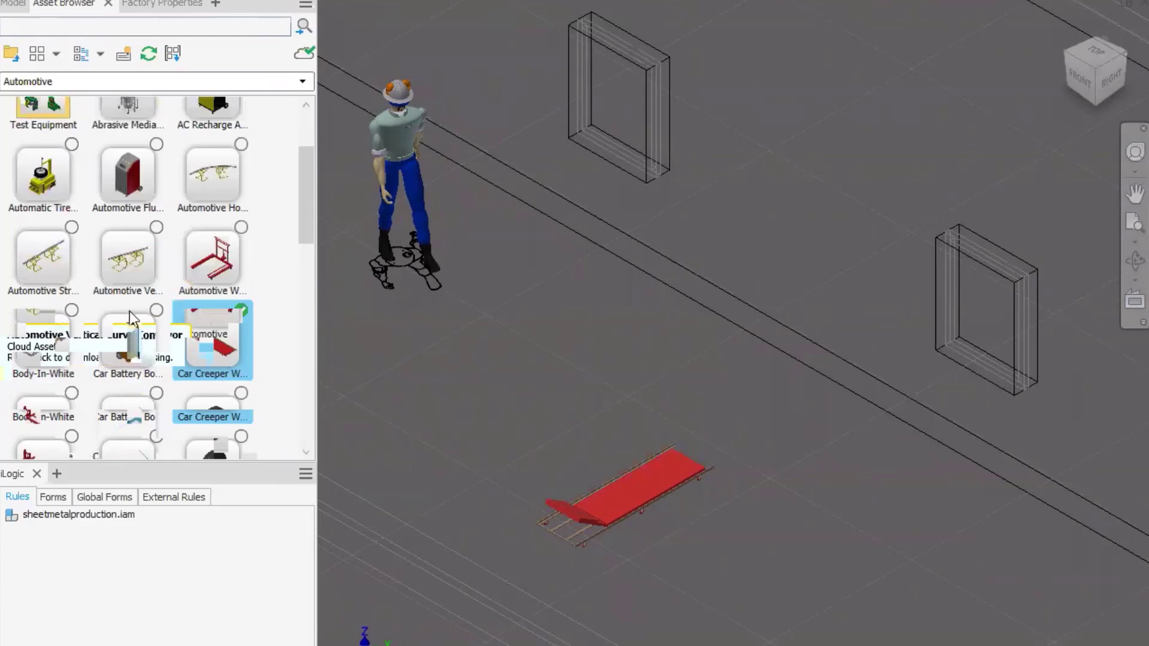
scroll(224, 333, "down", 2)
mouse_move(224, 334)
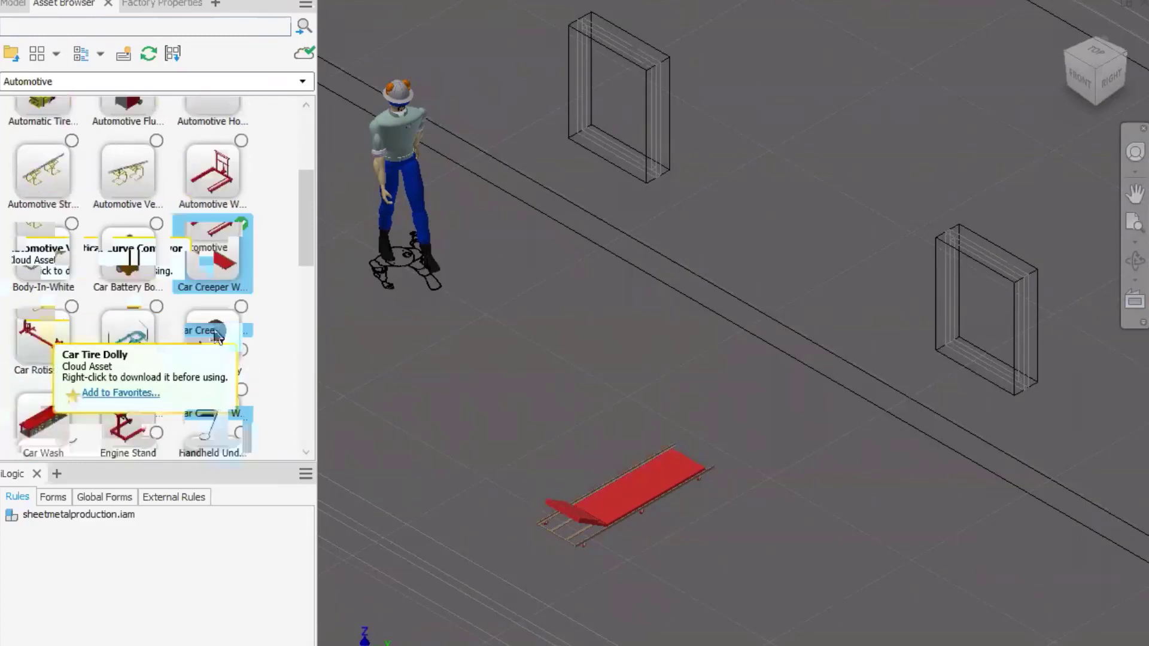
Step: Download the Car Tire Dolly cloud asset from the Automotive category
scroll(229, 239, "down", 1)
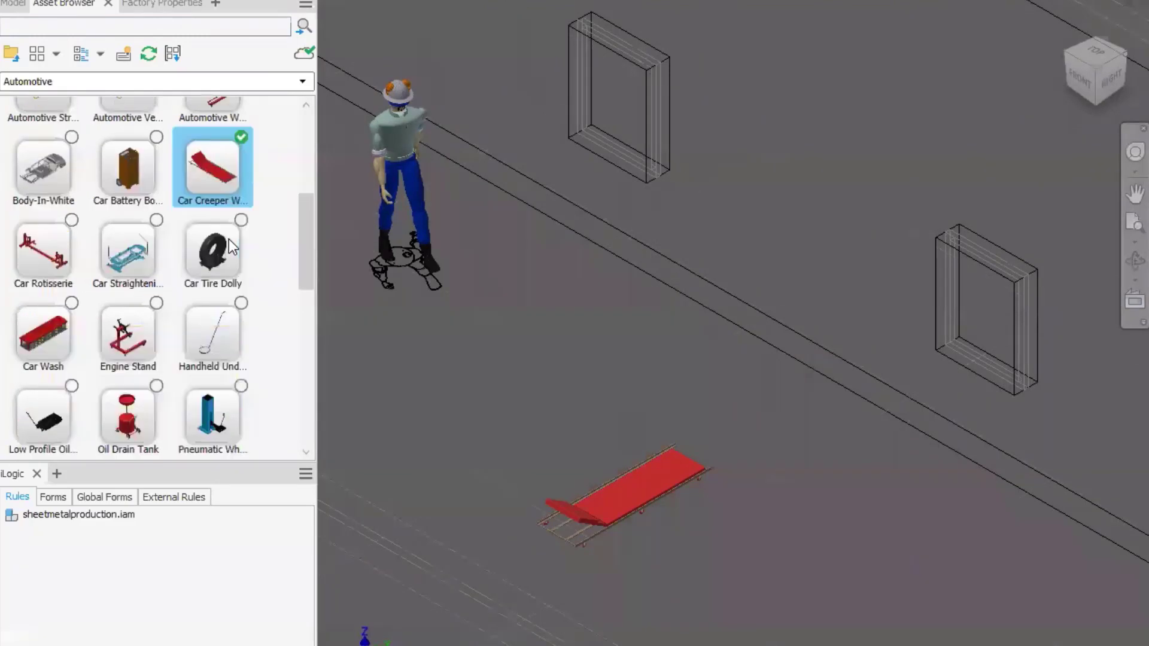
left_click(229, 239)
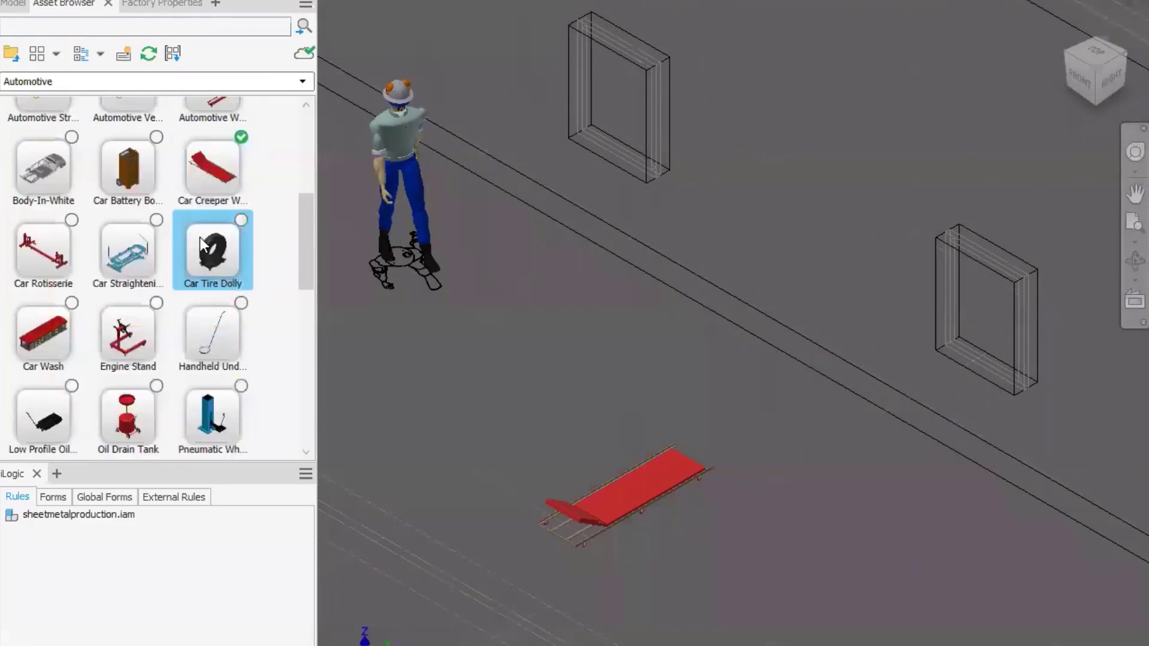
right_click(221, 237)
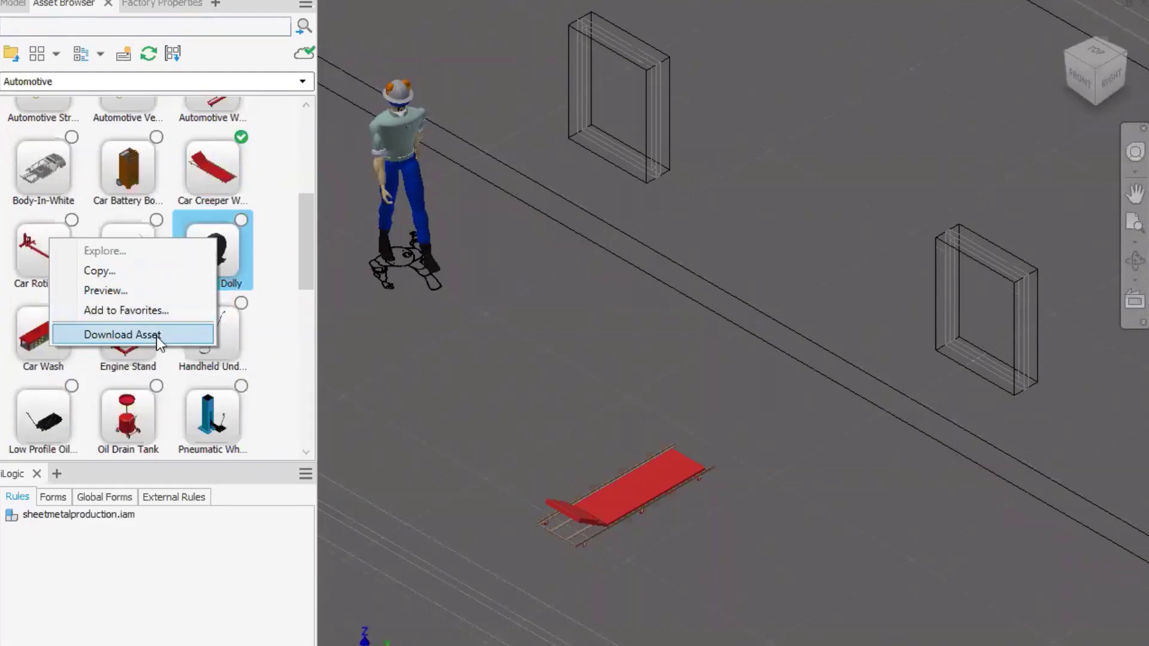
left_click(110, 338)
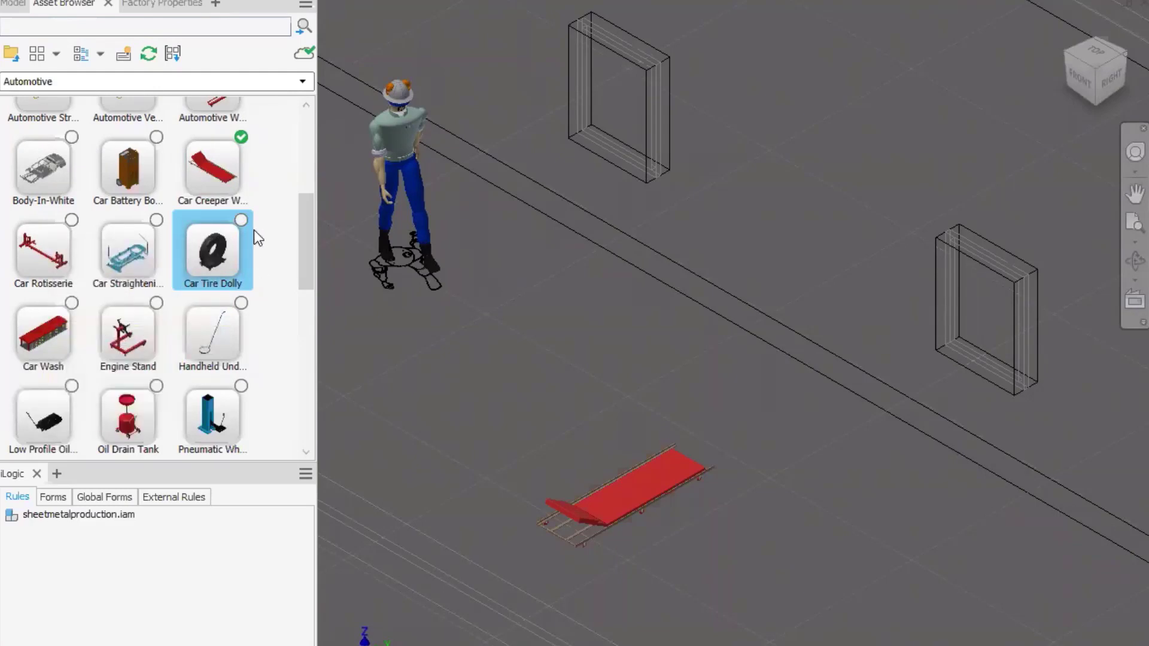
Step: Return to System Assets and search the asset library for "conveyor"
mouse_move(254, 231)
scroll(283, 133, "up", 5)
left_click(12, 53)
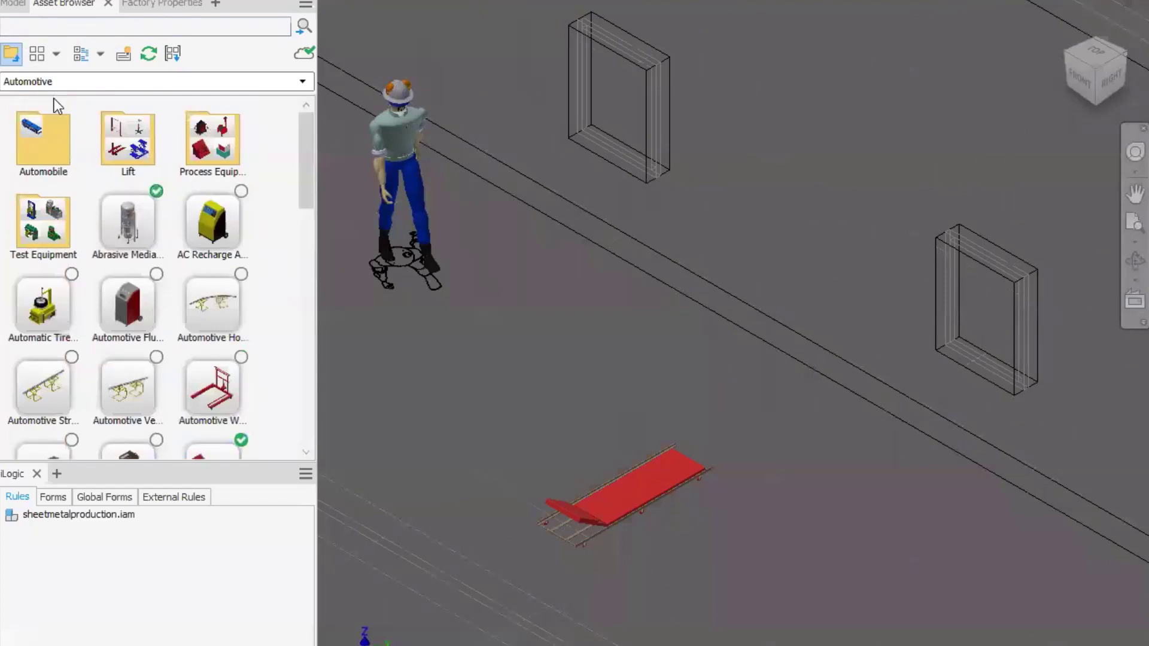
left_click(82, 31)
type("conv")
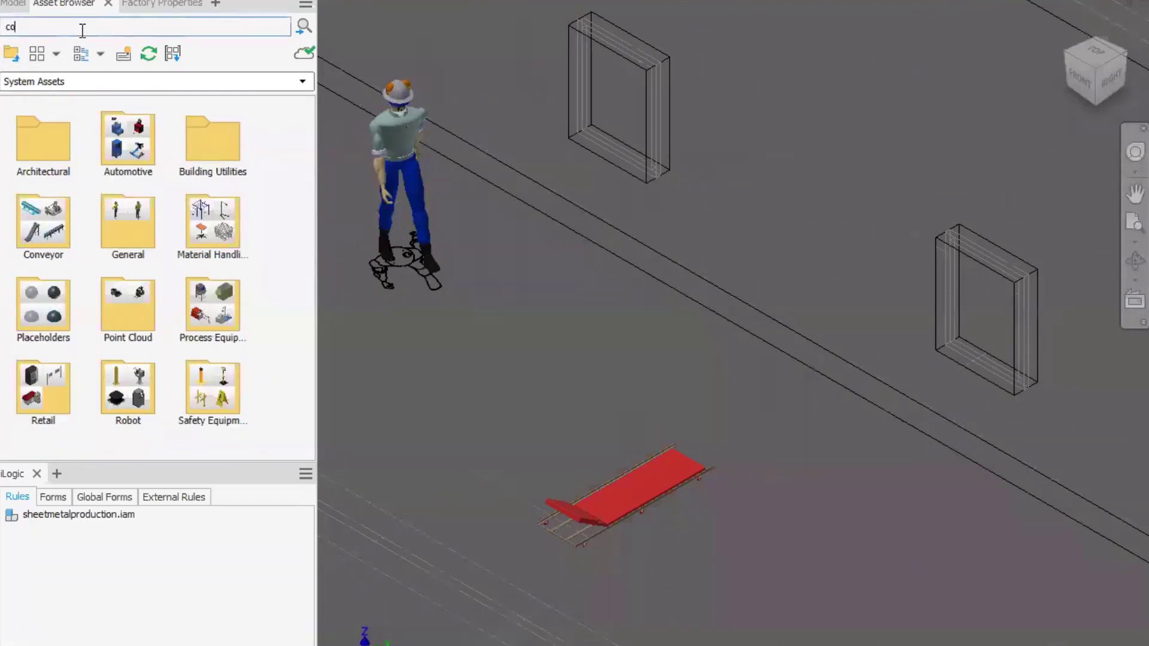
type("e")
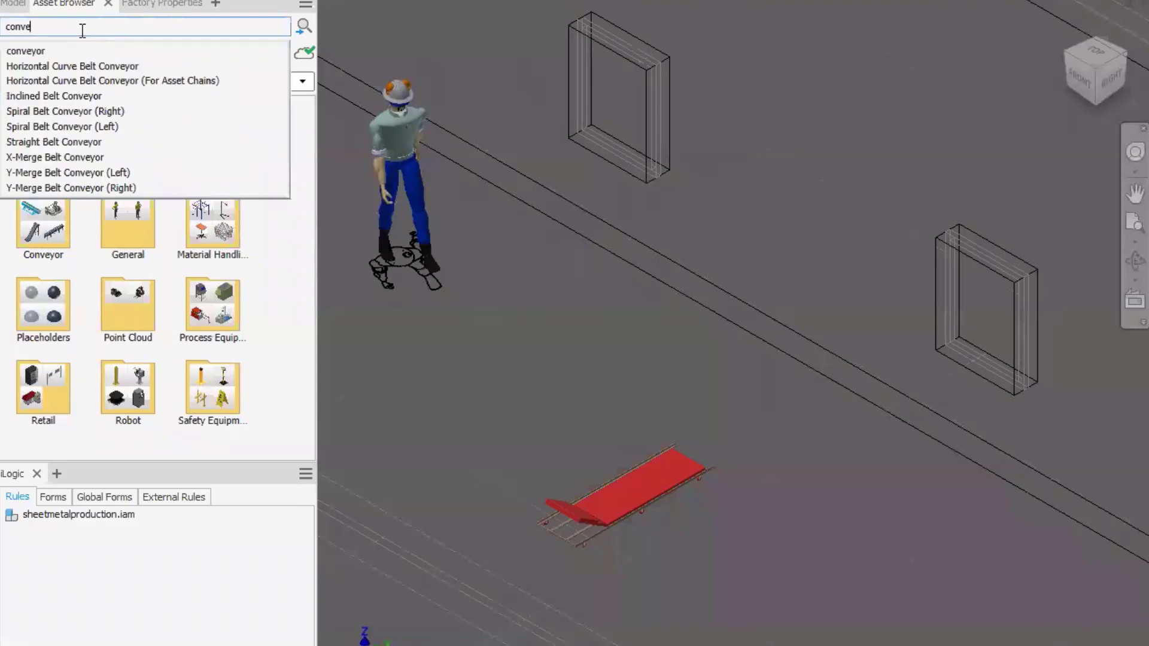
left_click(54, 49)
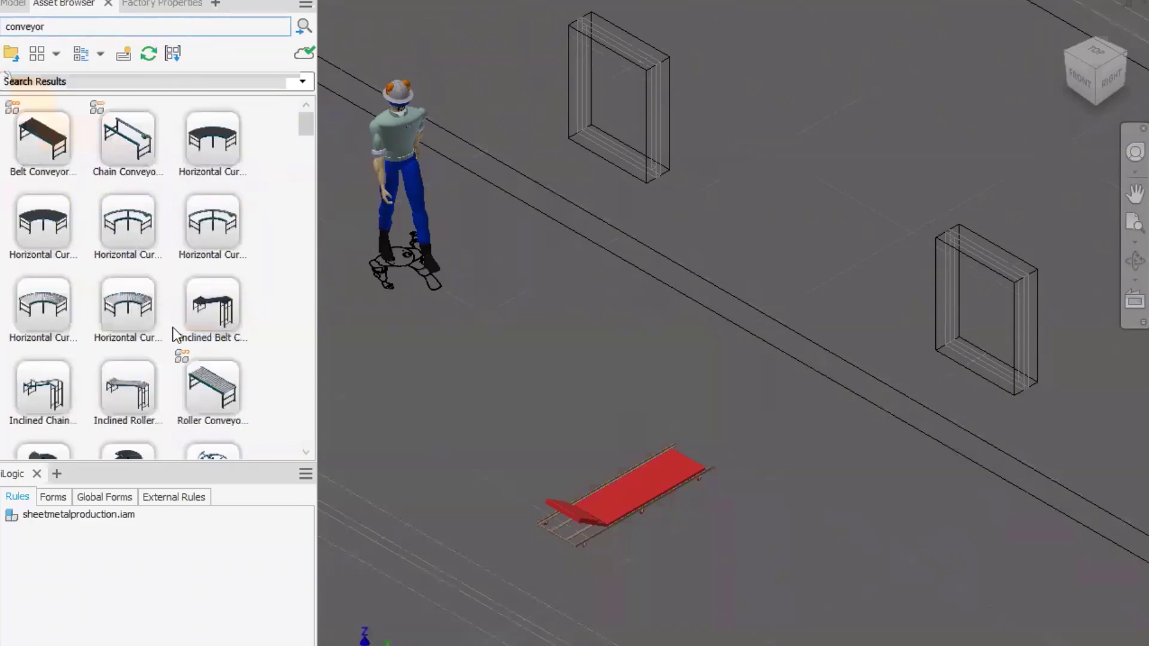
Step: Place a Straight Belt Conveyor on the floor between the standing worker and the car creeper, parallel to the long wall
scroll(170, 342, "down", 1)
scroll(235, 226, "up", 1)
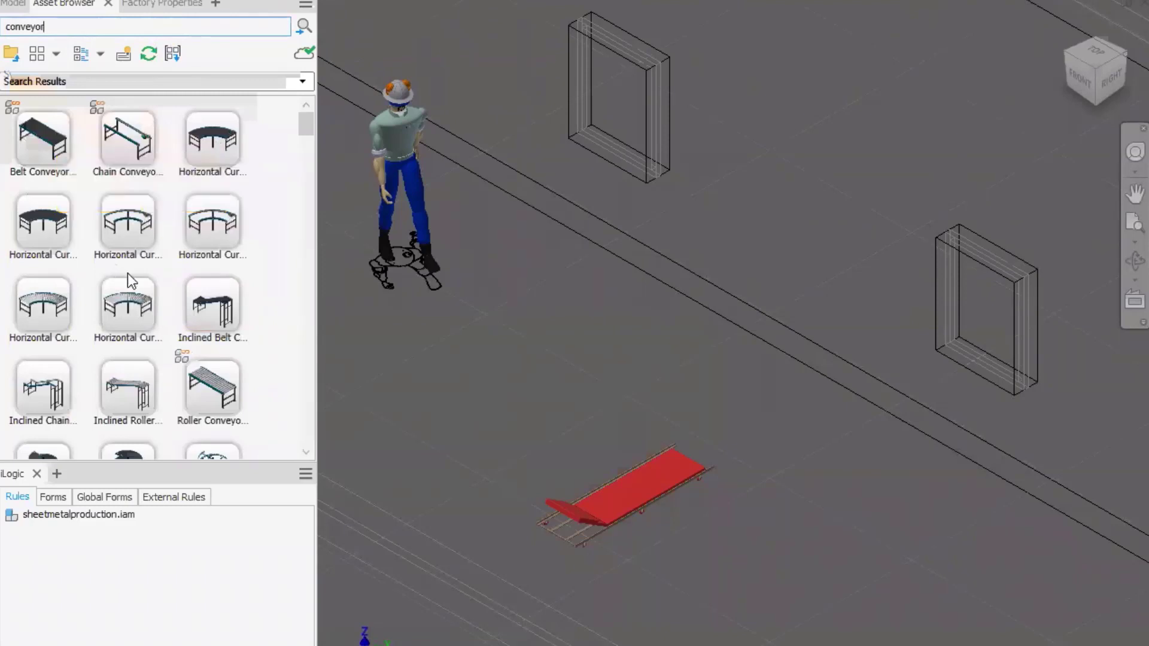
scroll(127, 278, "down", 3)
scroll(127, 278, "down", 4)
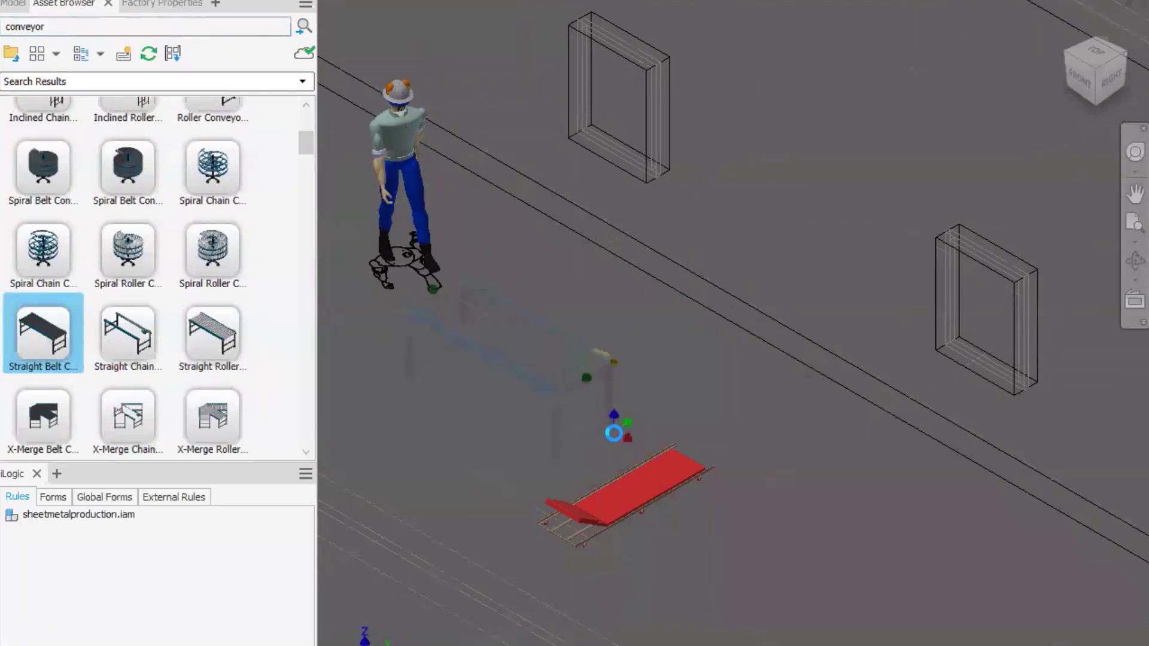
left_click(614, 433)
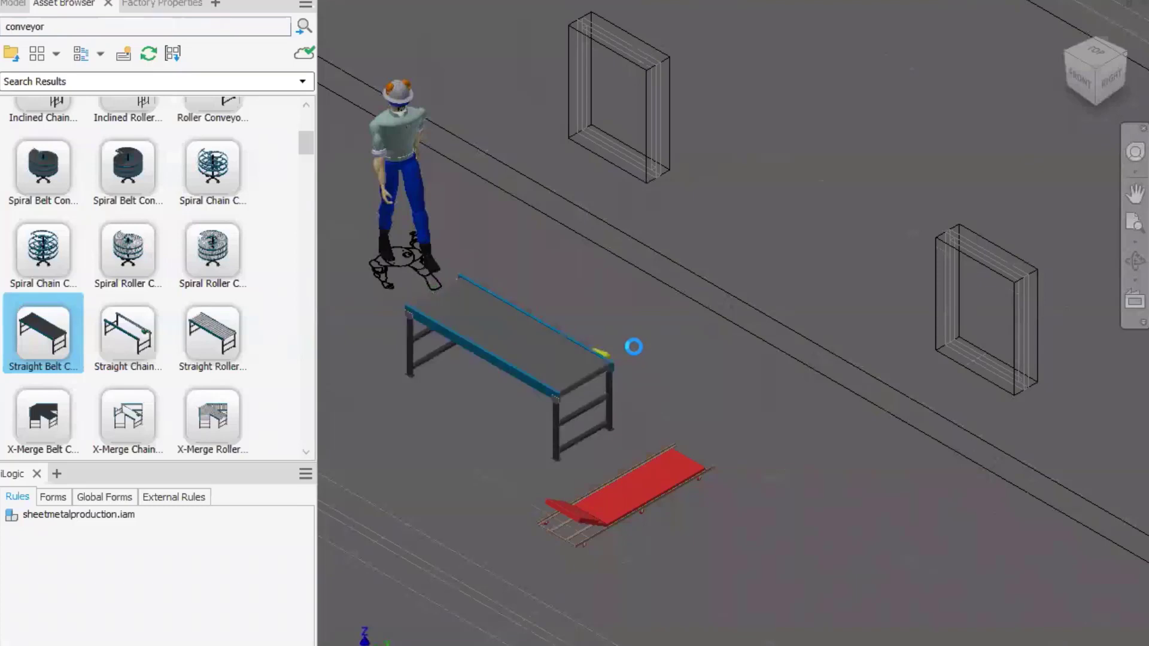
right_click(635, 323)
left_click(673, 339)
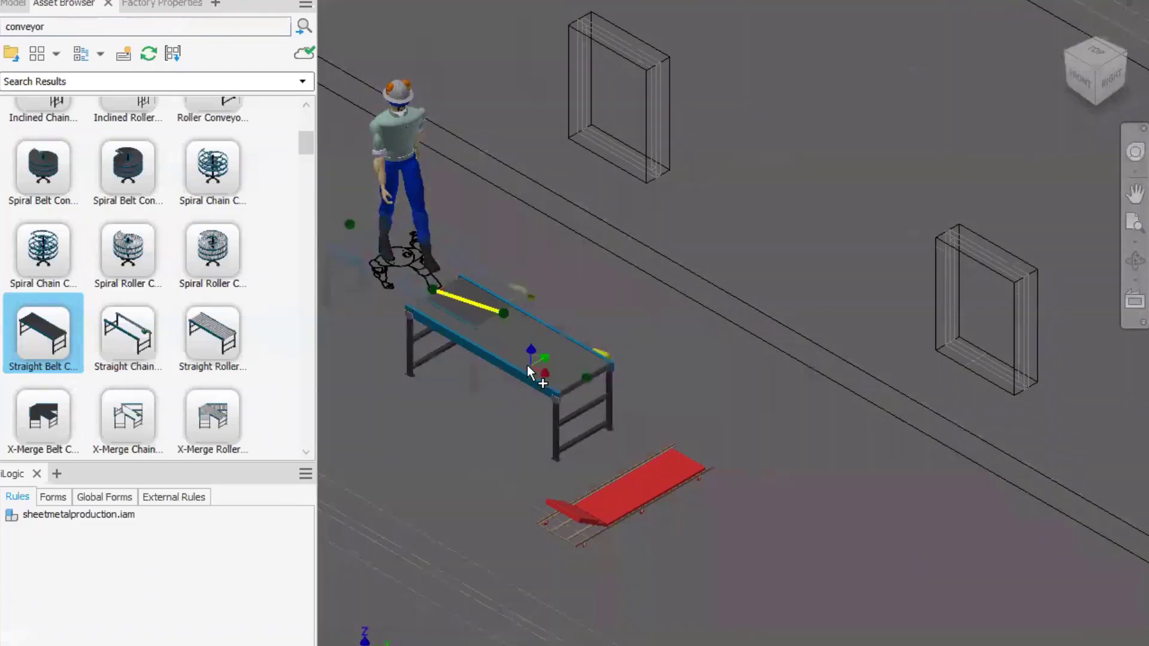
Step: Add a second Straight Belt Conveyor joined to the end of the first one nearest the worker, and finish placing
left_click(485, 362)
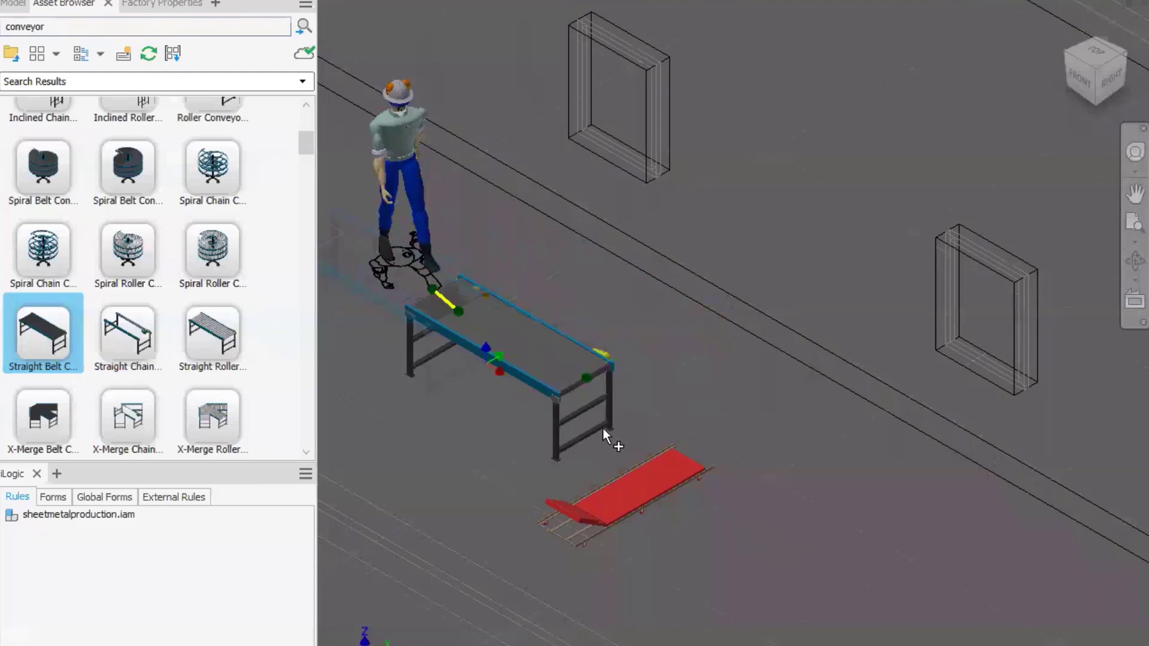
middle_click_drag(608, 434, 633, 459)
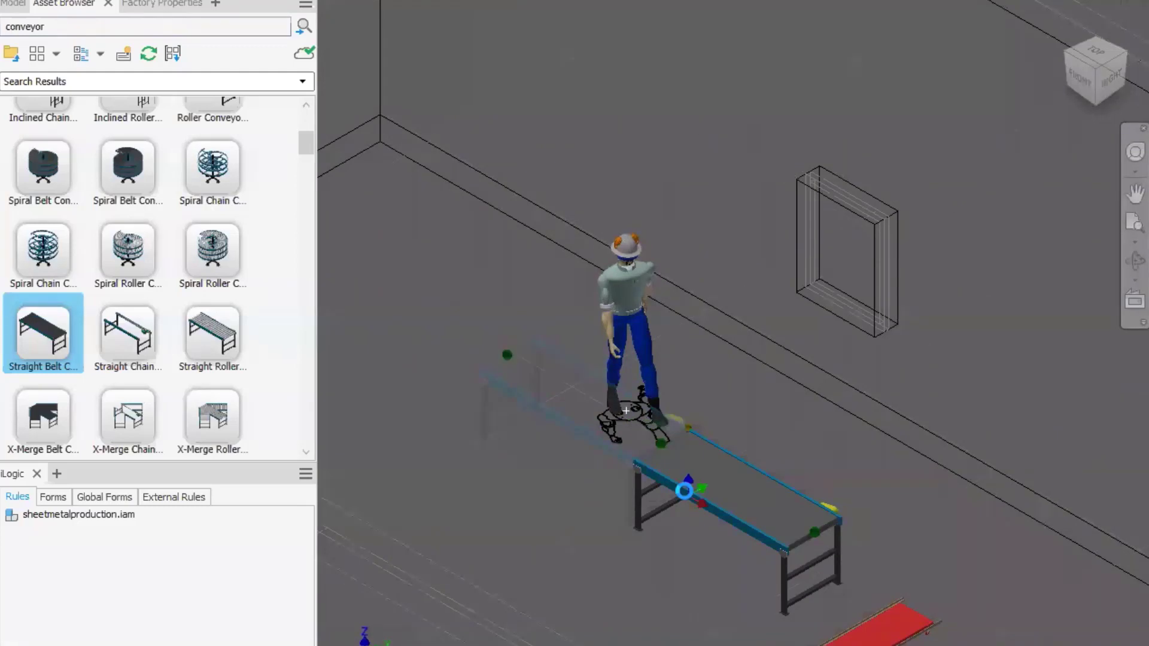
left_click(686, 490)
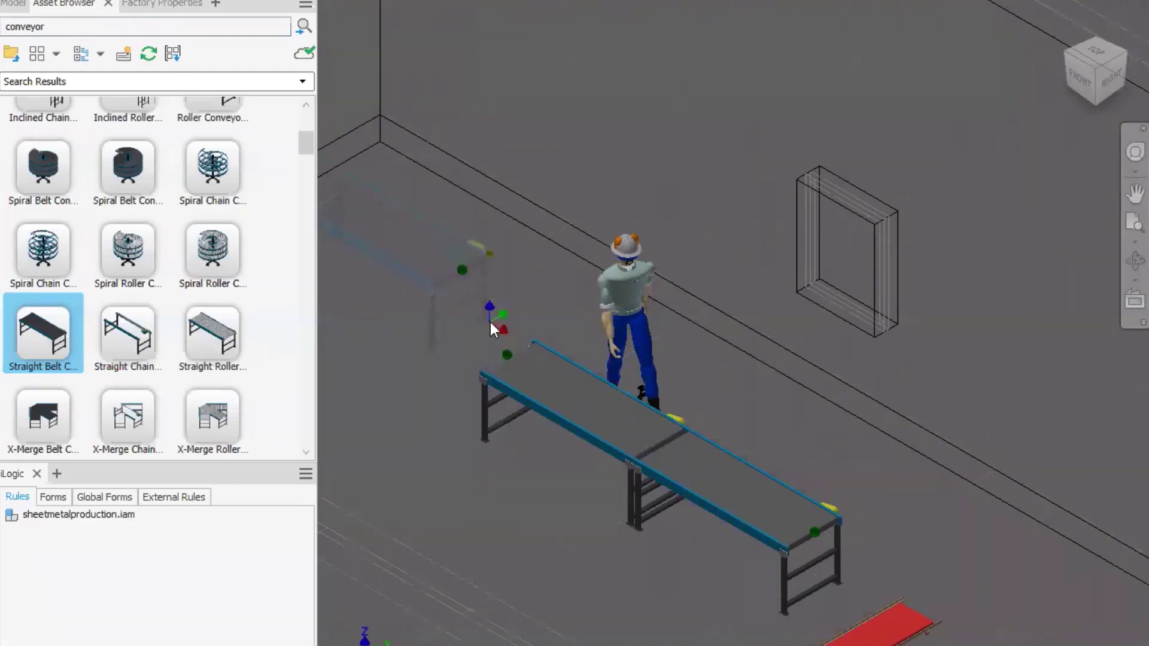
key("Escape")
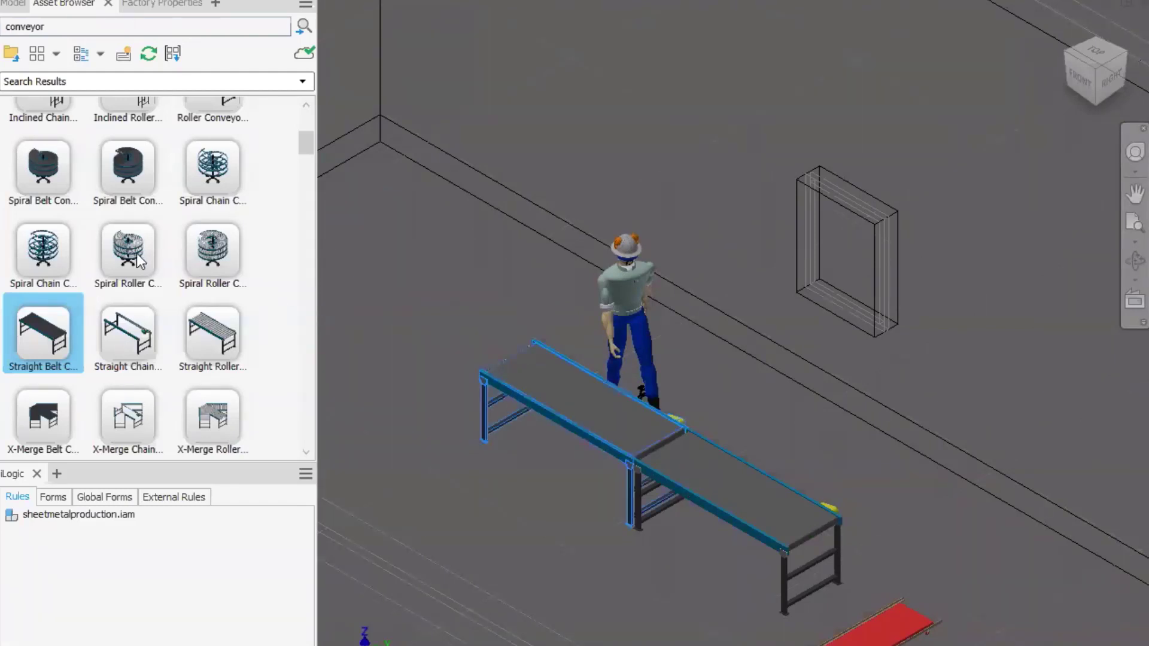
Step: Snap a Horizontal Curve Belt Conveyor onto the free end of the second straight conveyor and finish its placement
scroll(141, 257, "up", 1)
scroll(54, 223, "up", 3)
left_click_drag(54, 224, 532, 414)
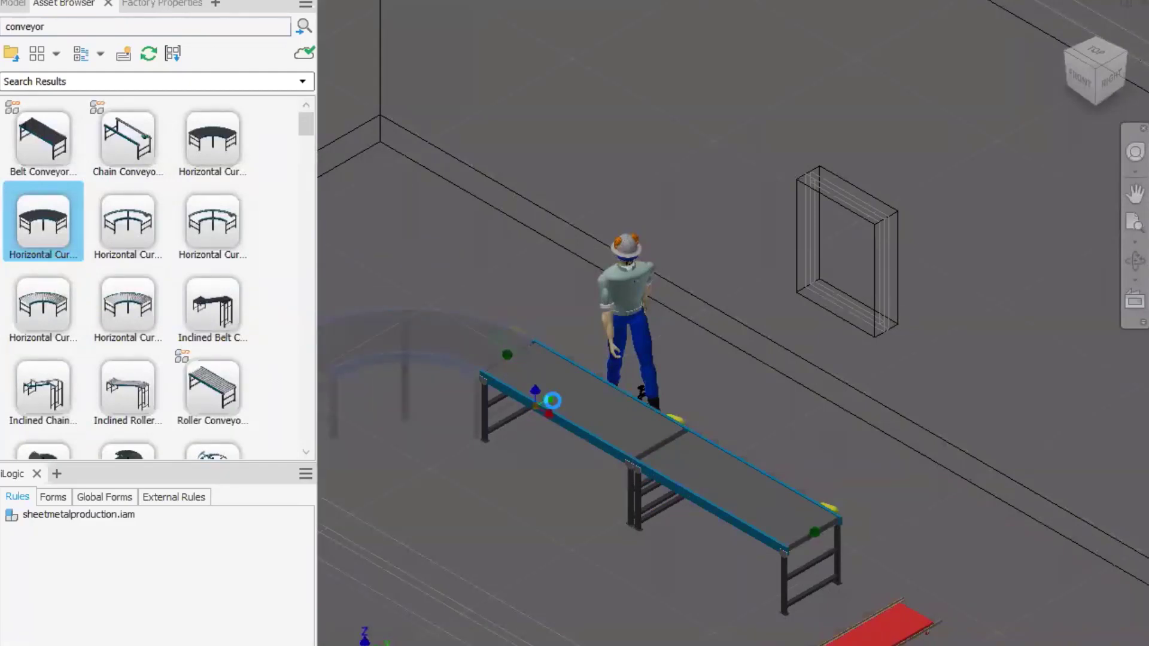
right_click(466, 238)
left_click(498, 247)
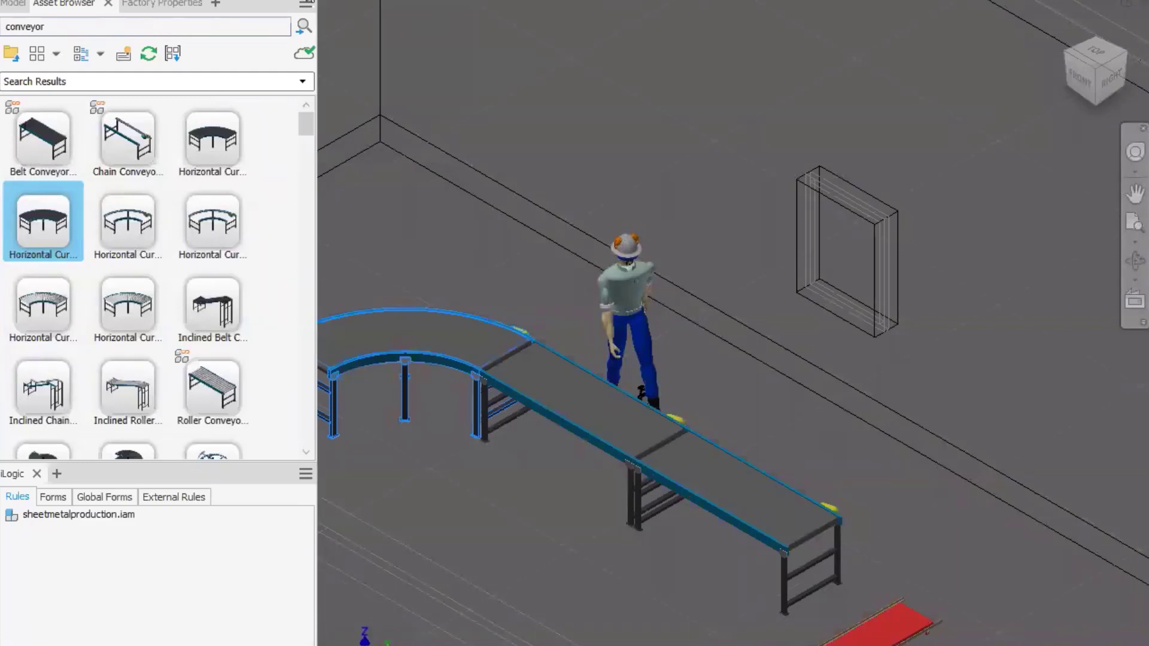
Step: In the factory properties, set the Height of the straight belt conveyor nearest the car creeper to 35
left_click(160, 6)
left_click_drag(320, 95, 372, 98)
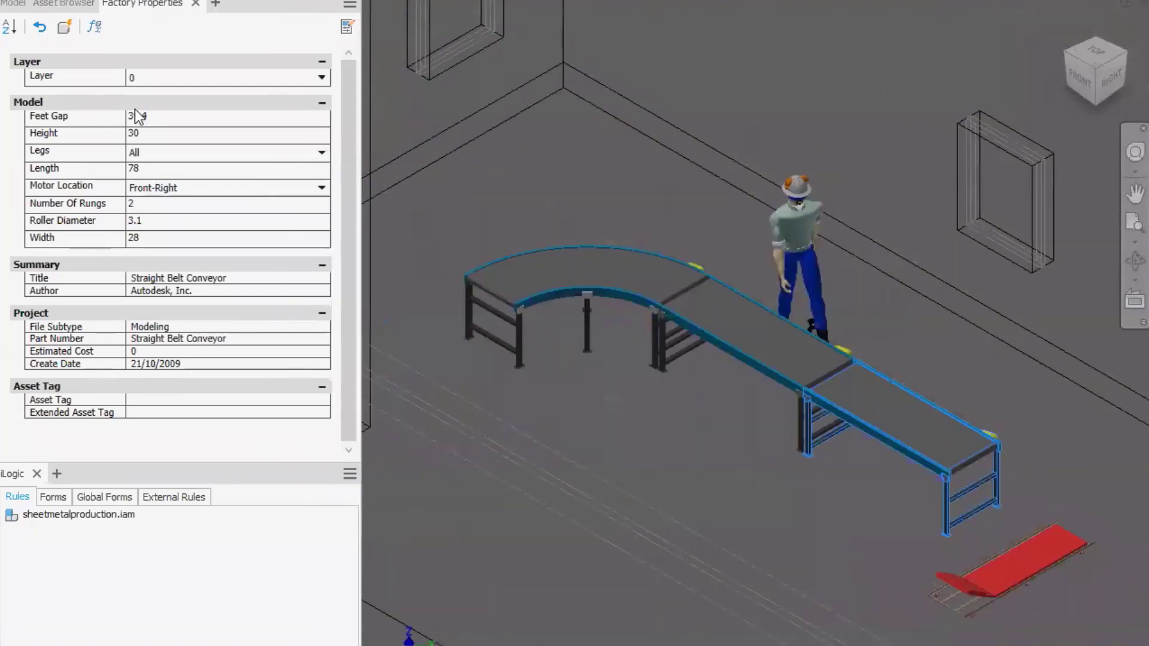
left_click(161, 117)
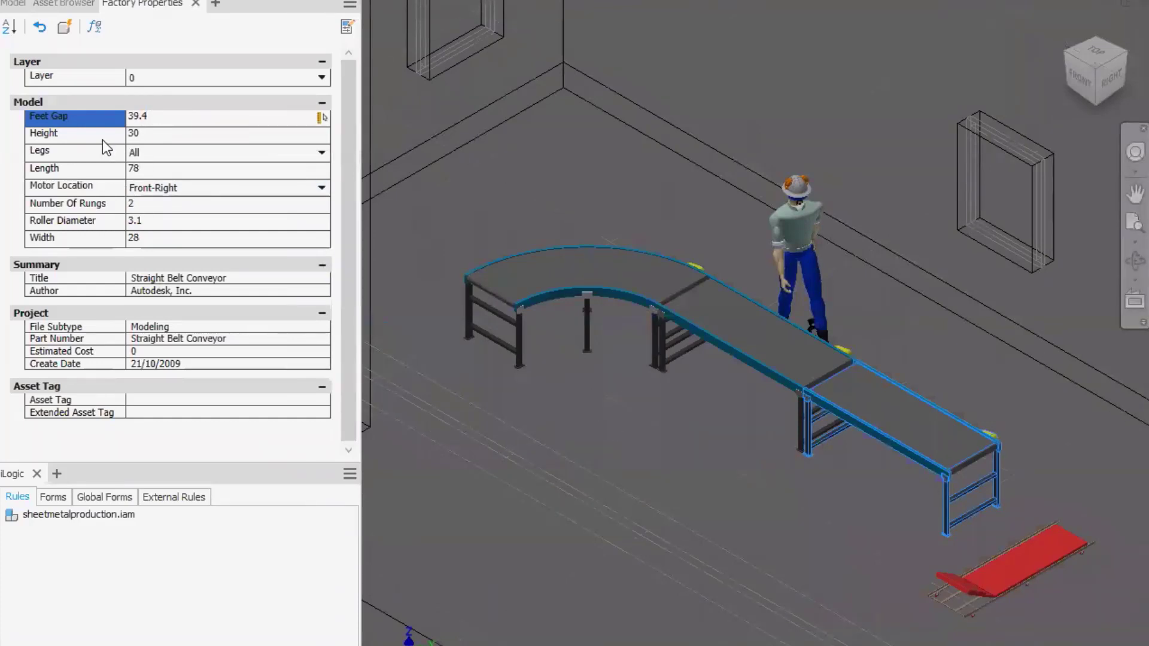
left_click(132, 134)
double_click(174, 134)
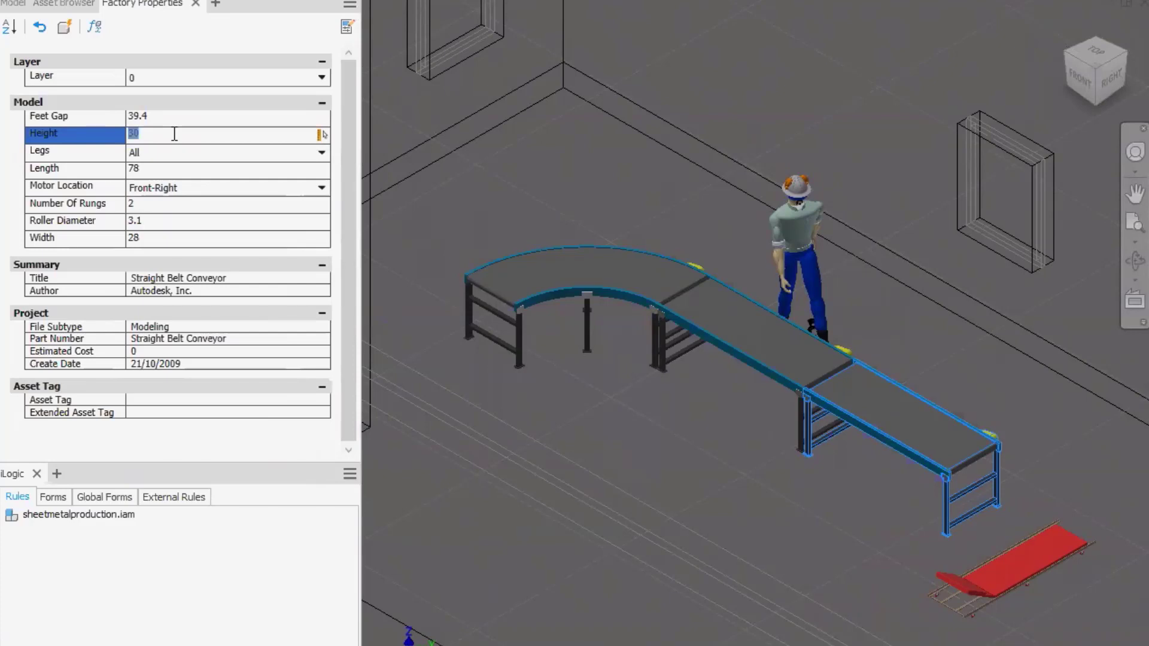
type("35")
key("Return")
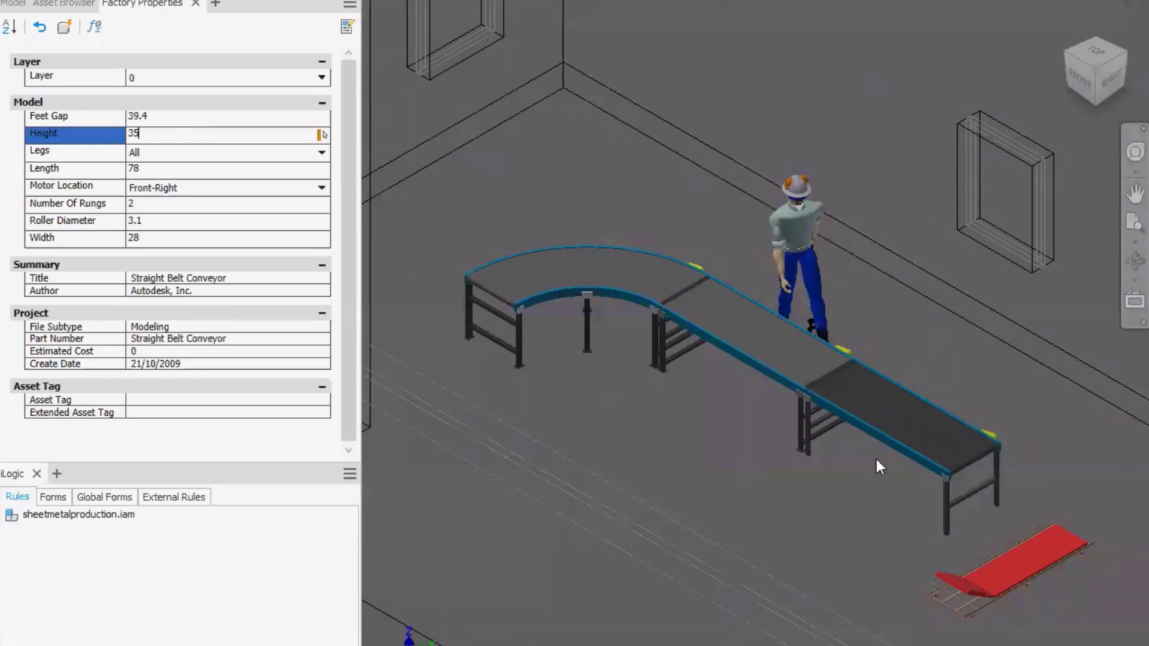
key("Return")
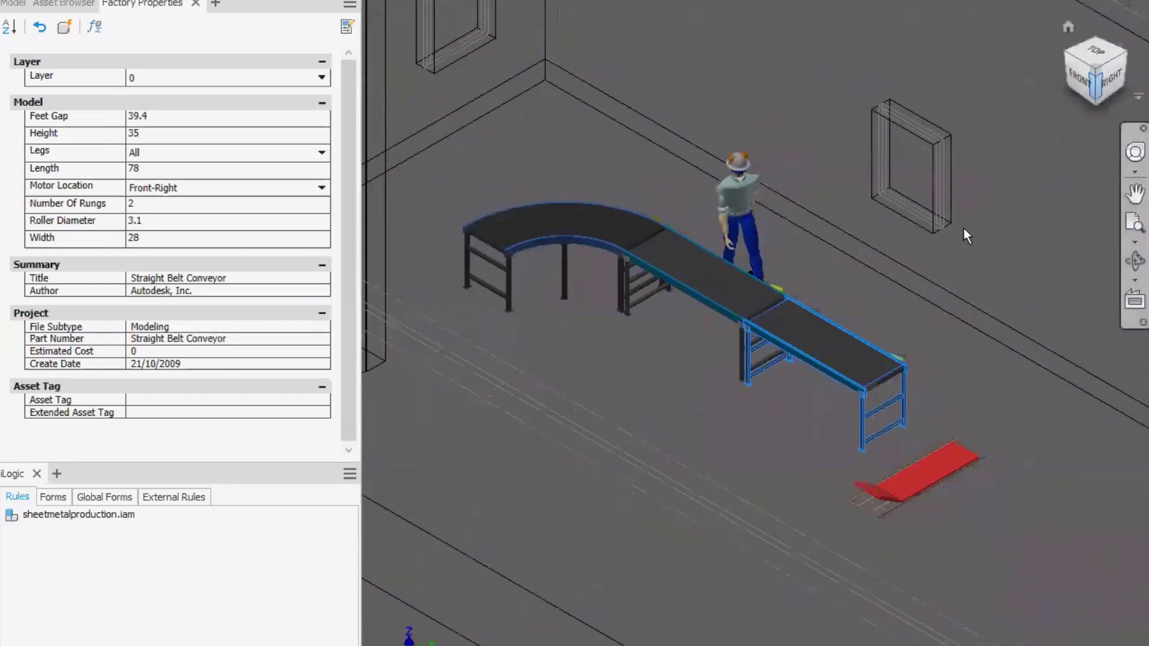
Step: Inspect the connected conveyor run from several angles and view the assembly's component tree
middle_click_drag(964, 228, 933, 252, "shift")
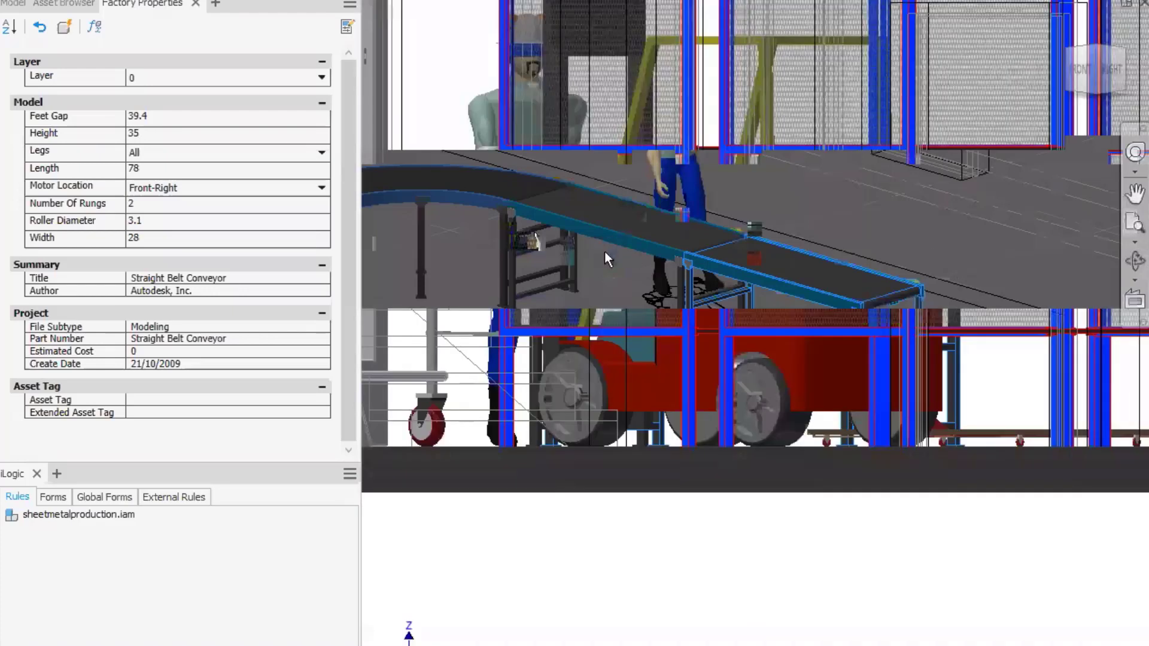
middle_click_drag(781, 443, 685, 495, "shift")
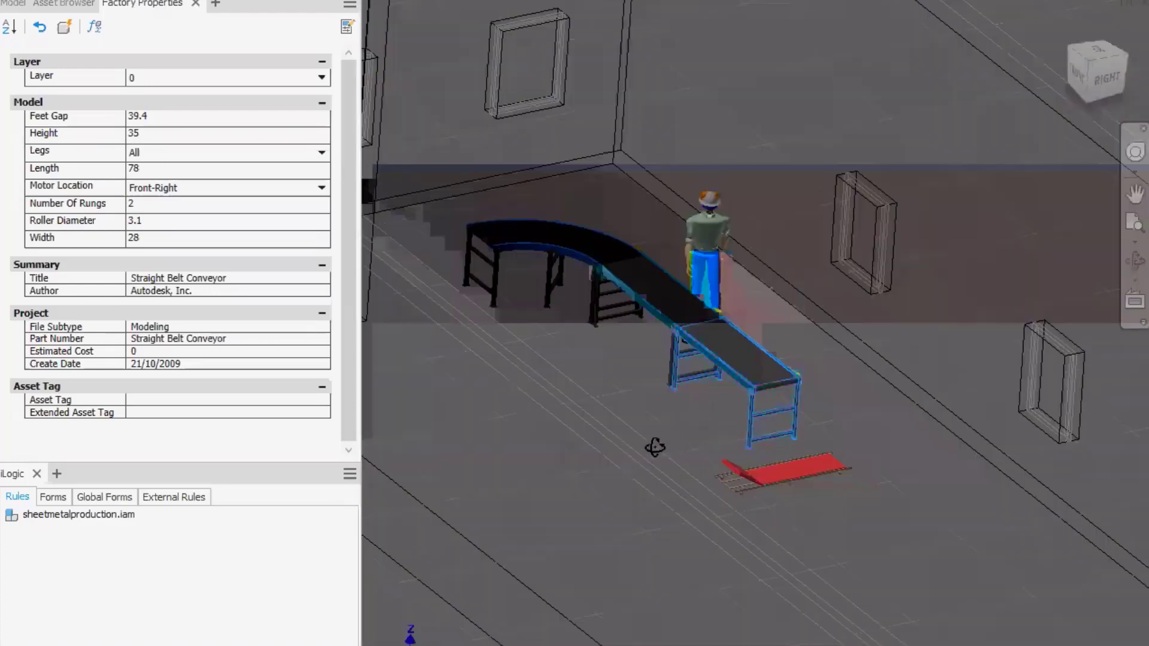
middle_click_drag(603, 484, 656, 326, "shift")
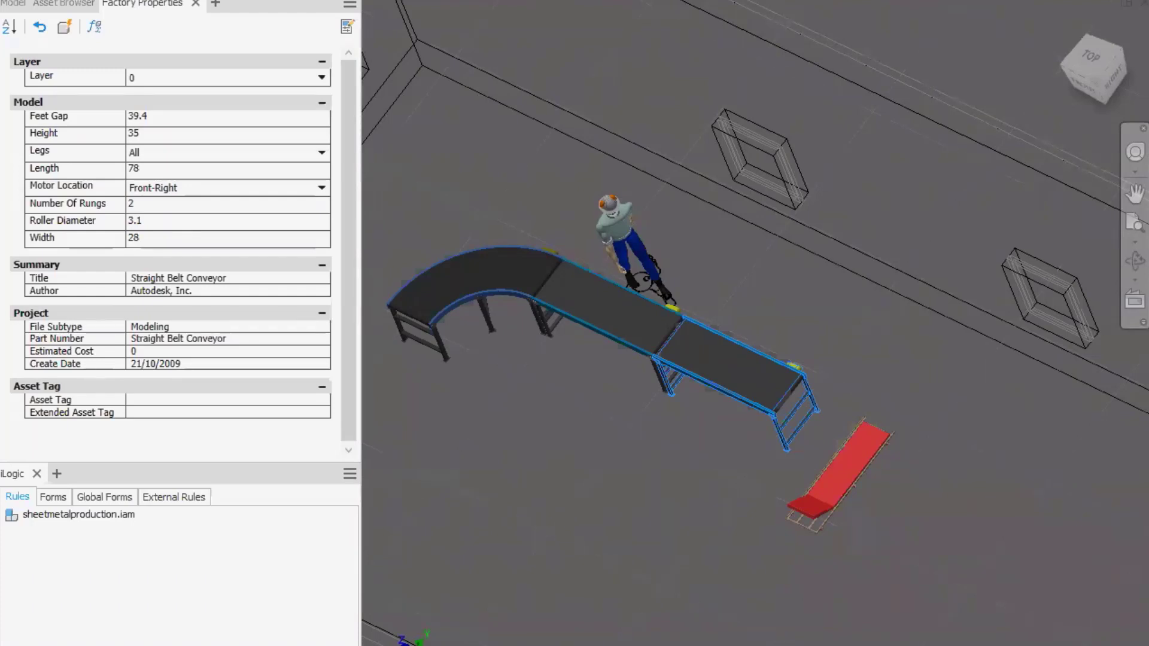
left_click(13, 6)
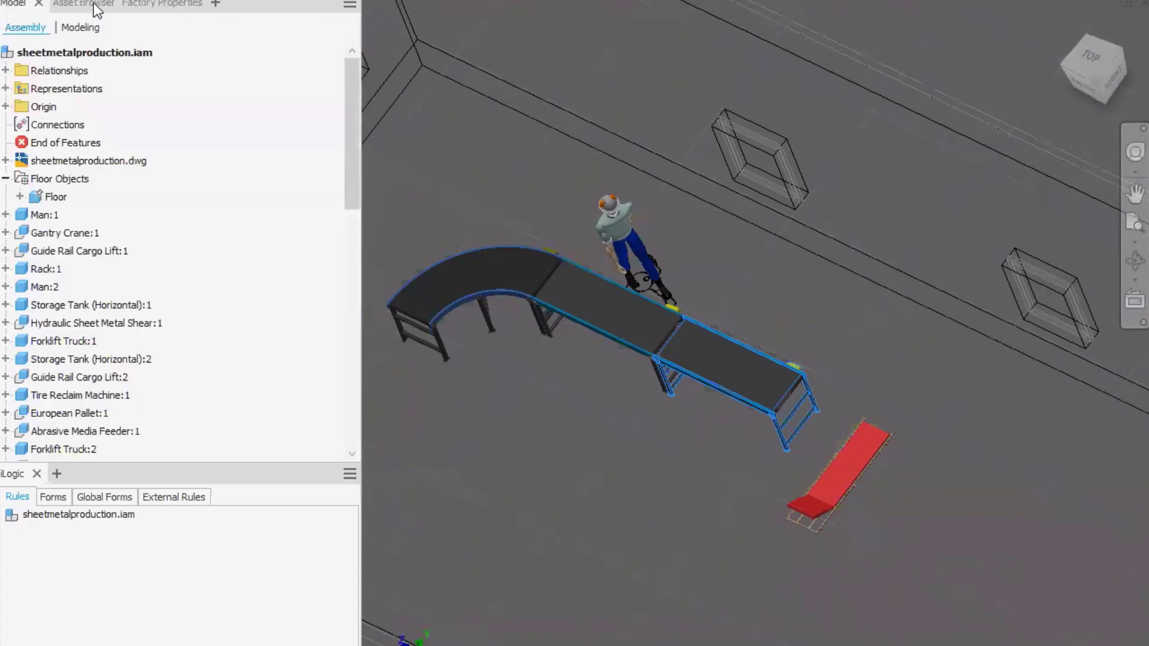
Step: Go back to the Automotive category under System Assets and download the Tire cloud asset
left_click(93, 3)
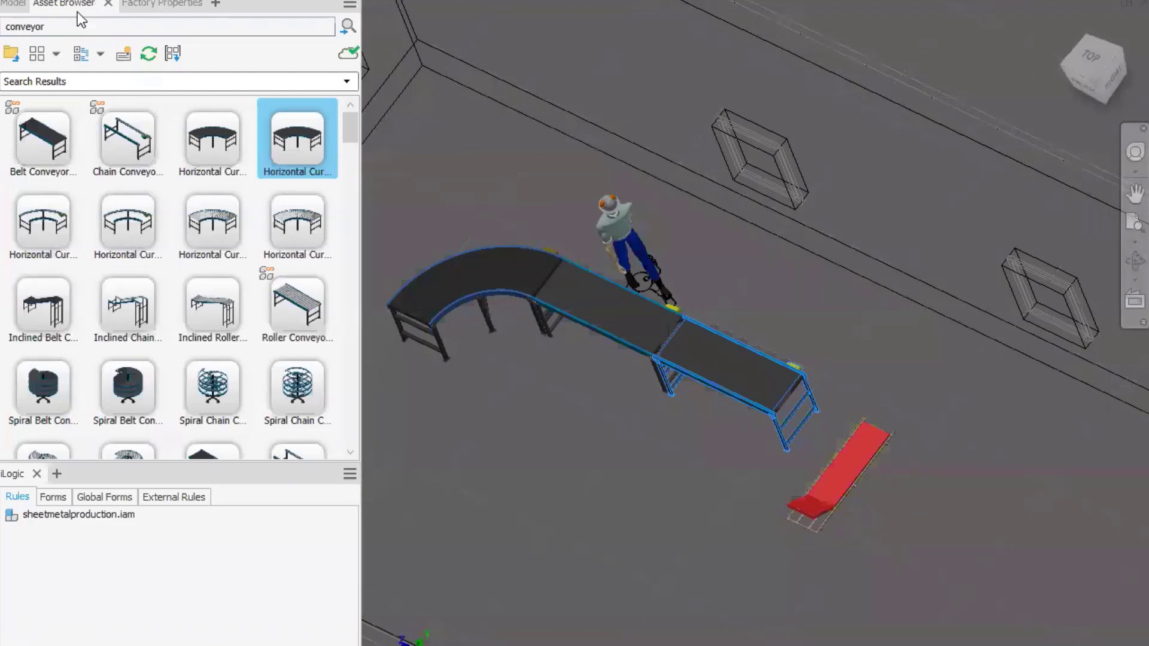
left_click(14, 56)
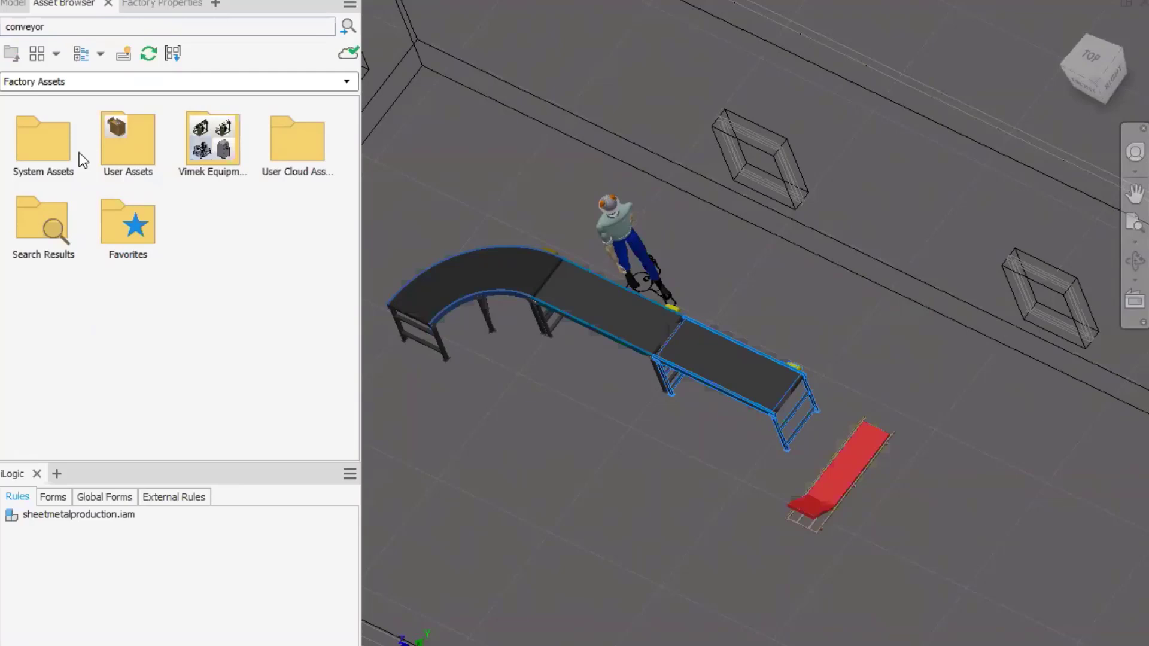
double_click(59, 133)
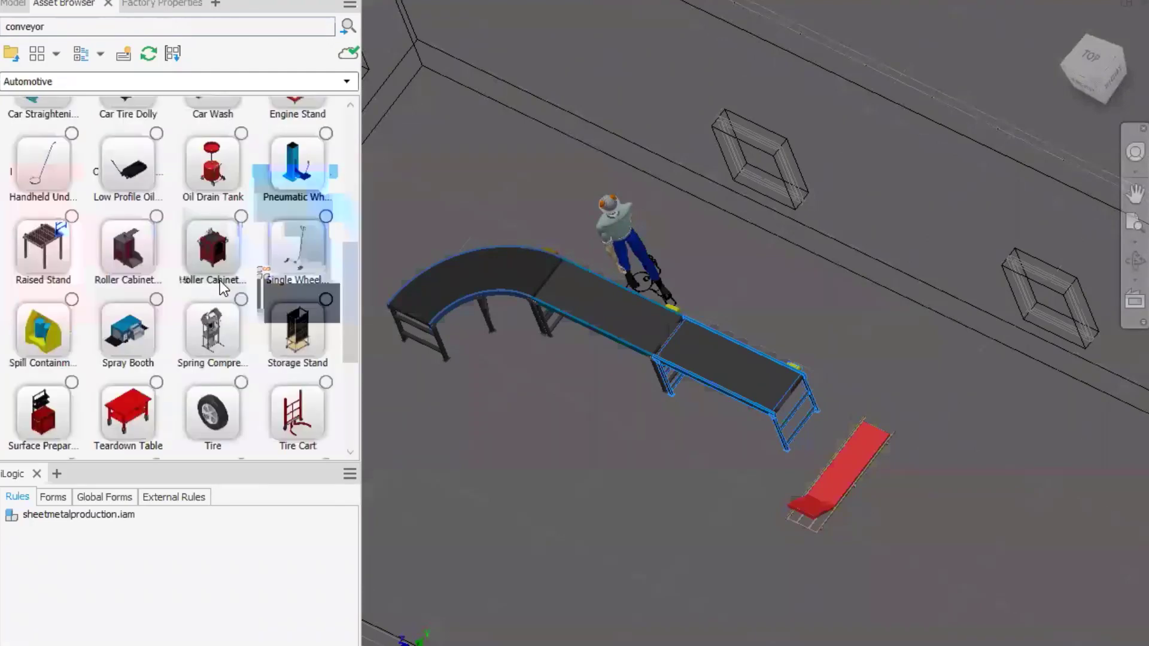
scroll(223, 288, "down", 3)
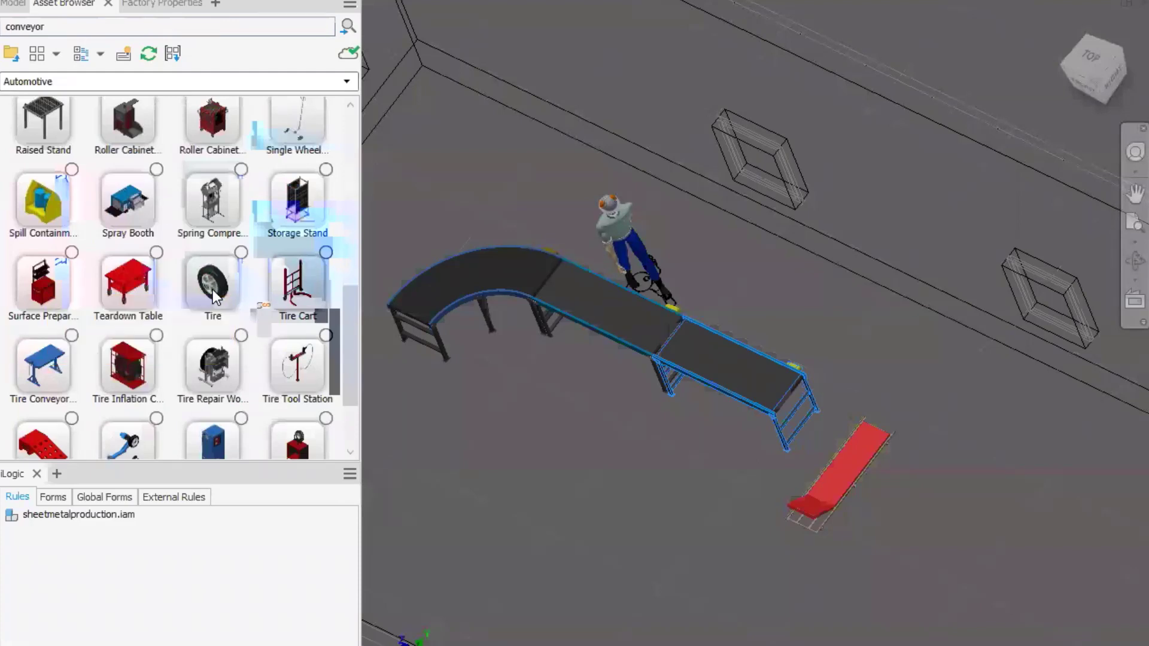
right_click(213, 290)
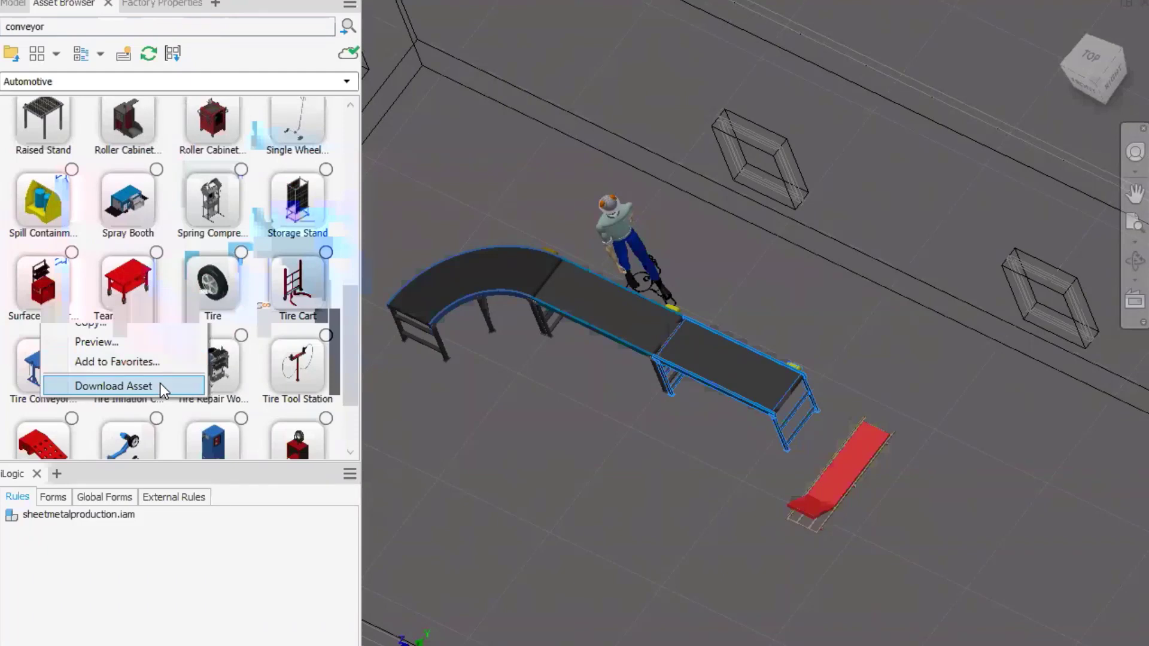
left_click(159, 386)
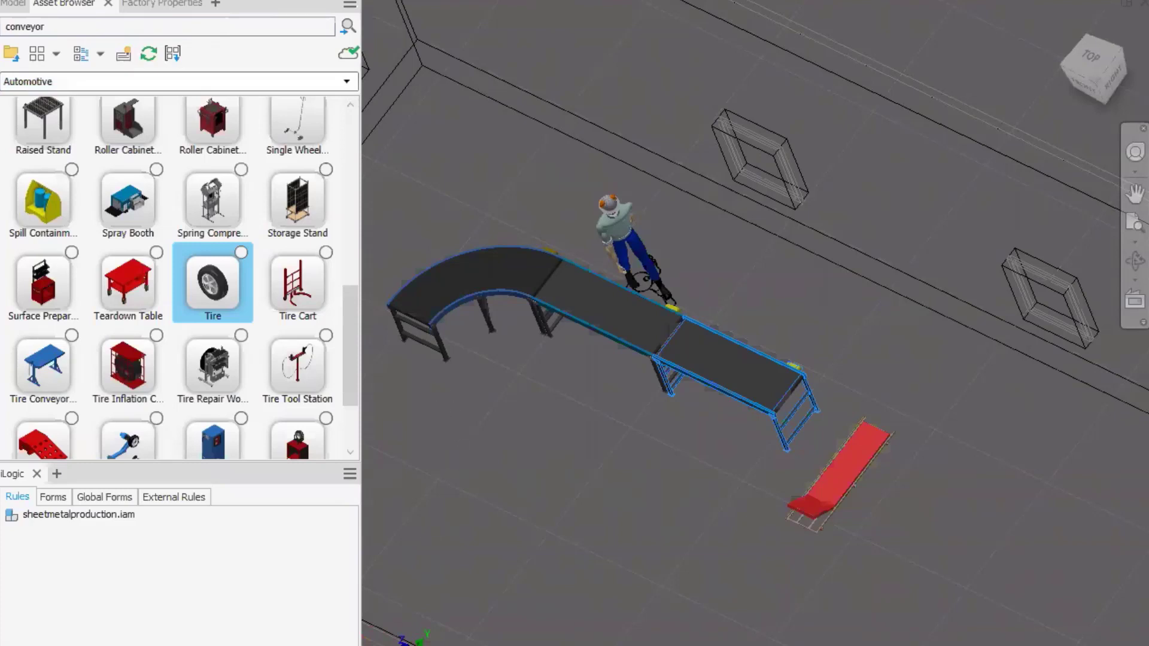
Step: From the home page, examine the file types that the Open dialog can import, and leave without opening anything
left_click(91, 1)
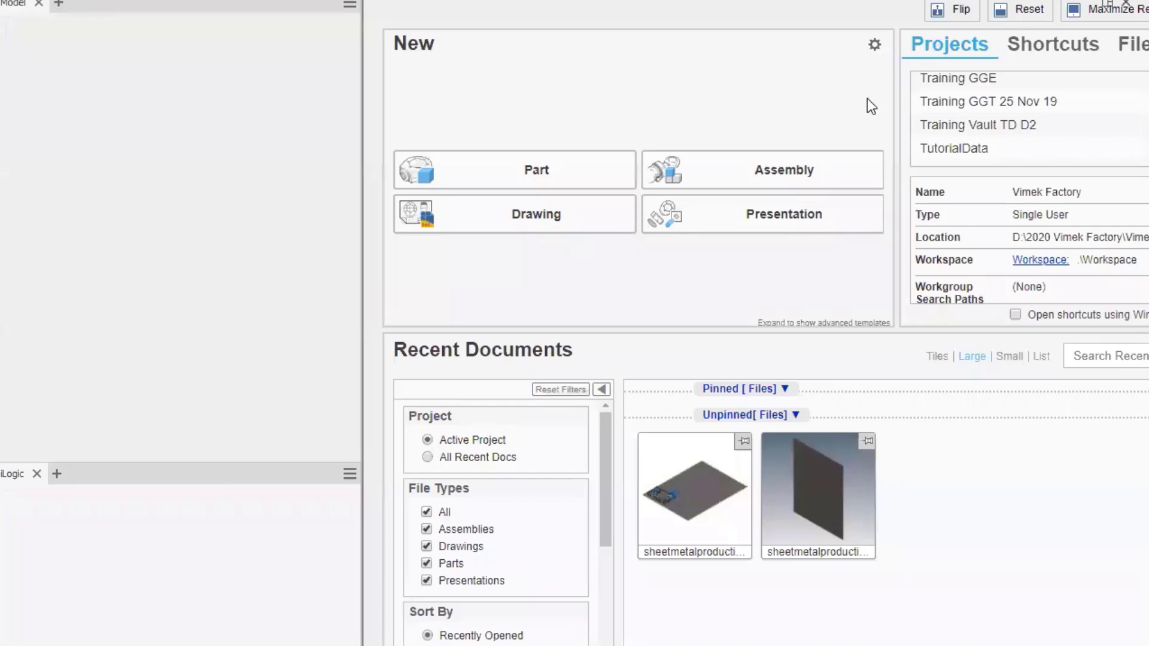
key("ctrl+o")
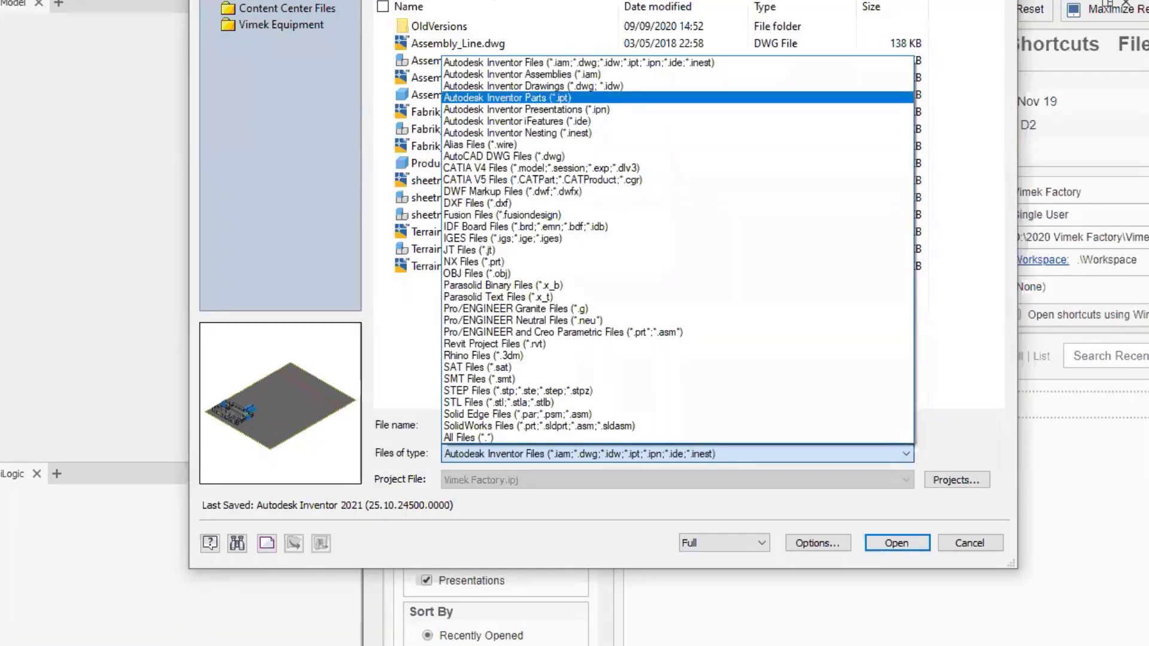
left_click(780, 636)
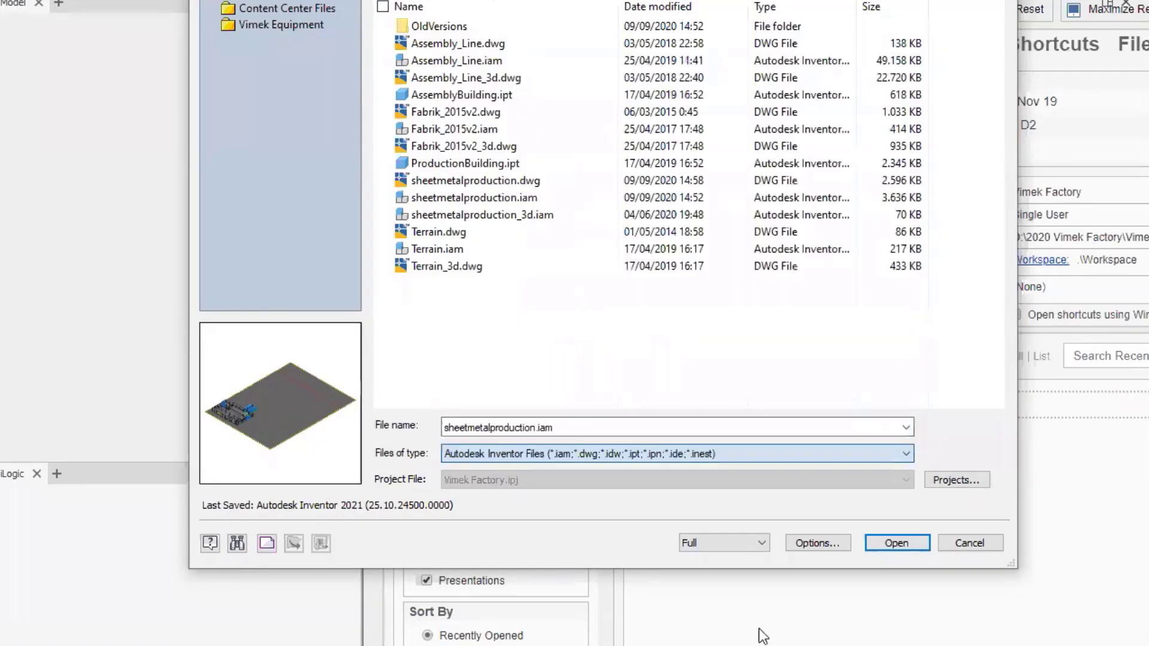
key("Escape")
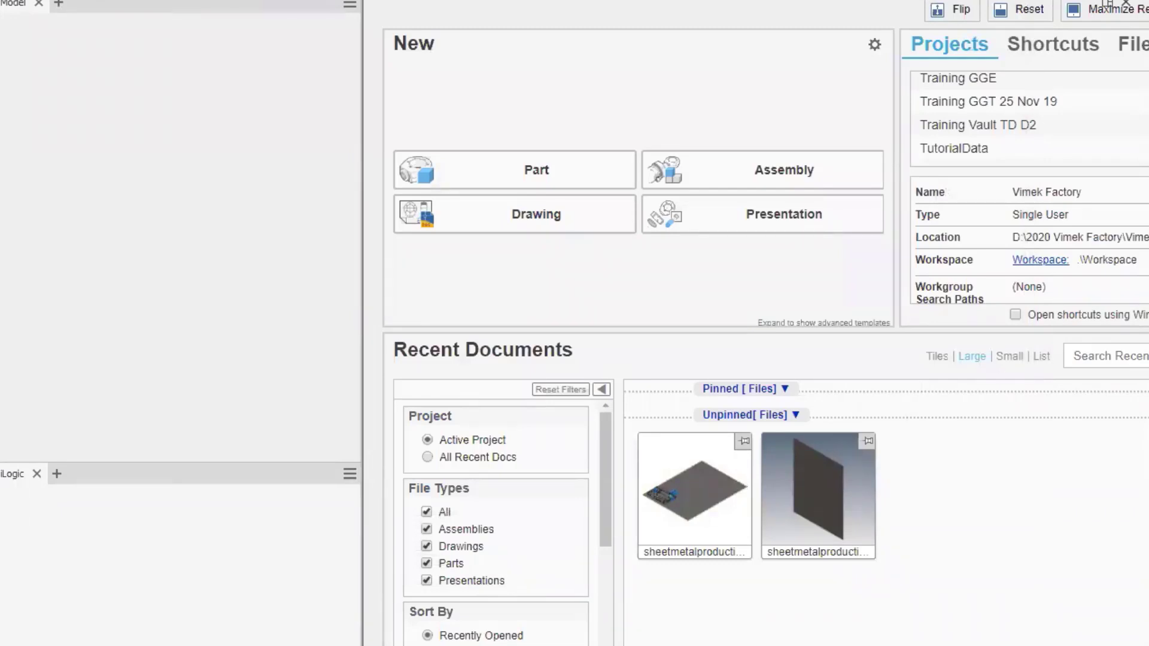
Step: Browse the project workspace's asset files and open the Bin-8 part
left_click_drag(366, 583, 210, 566)
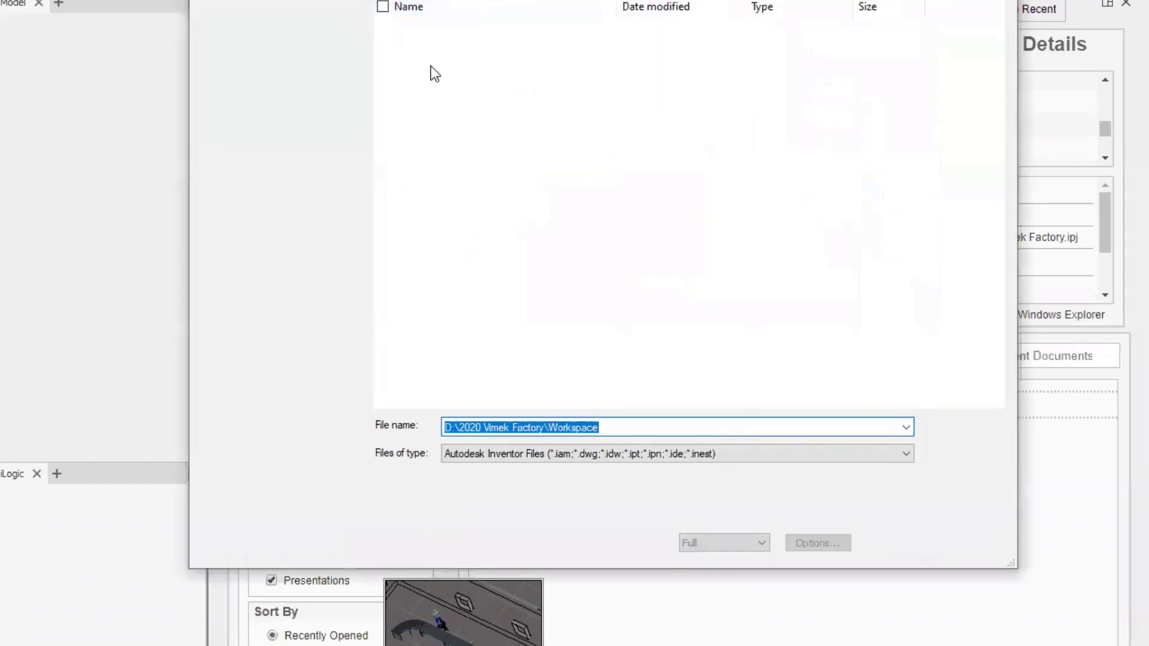
double_click(462, 61)
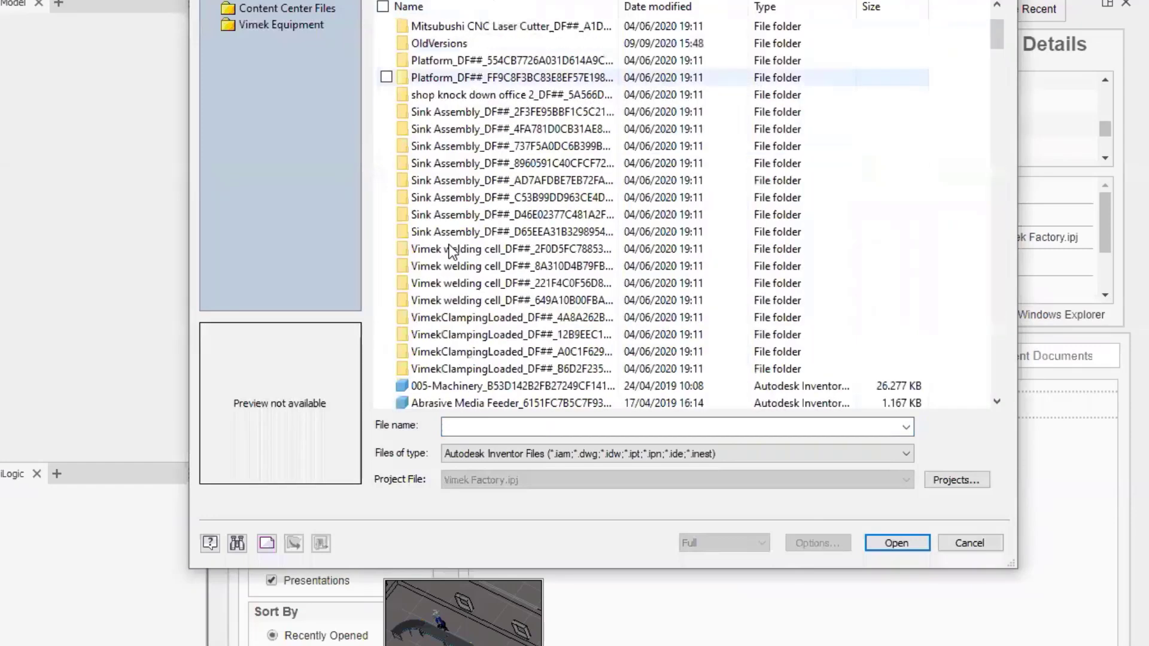
scroll(465, 293, "down", 3)
left_click(462, 234)
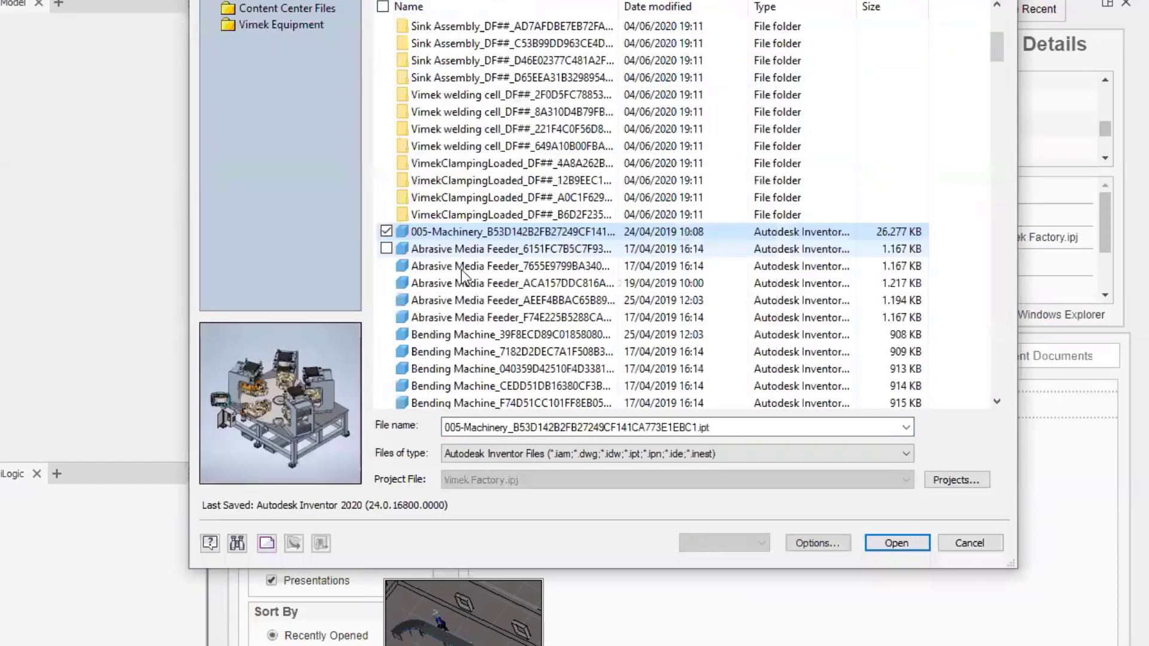
left_click(446, 269)
scroll(446, 278, "down", 3)
left_click(444, 268)
left_click(444, 283)
scroll(444, 283, "down", 2)
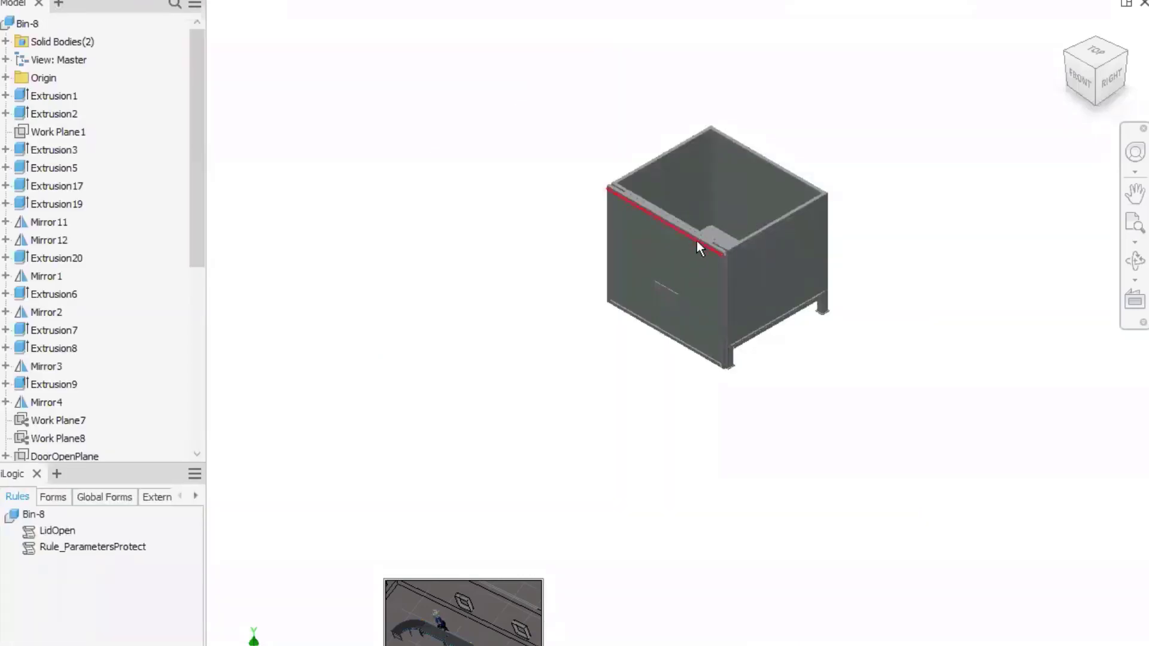
Step: Examine the Bin-8 model up close and as a whole
scroll(697, 241, "up", 6)
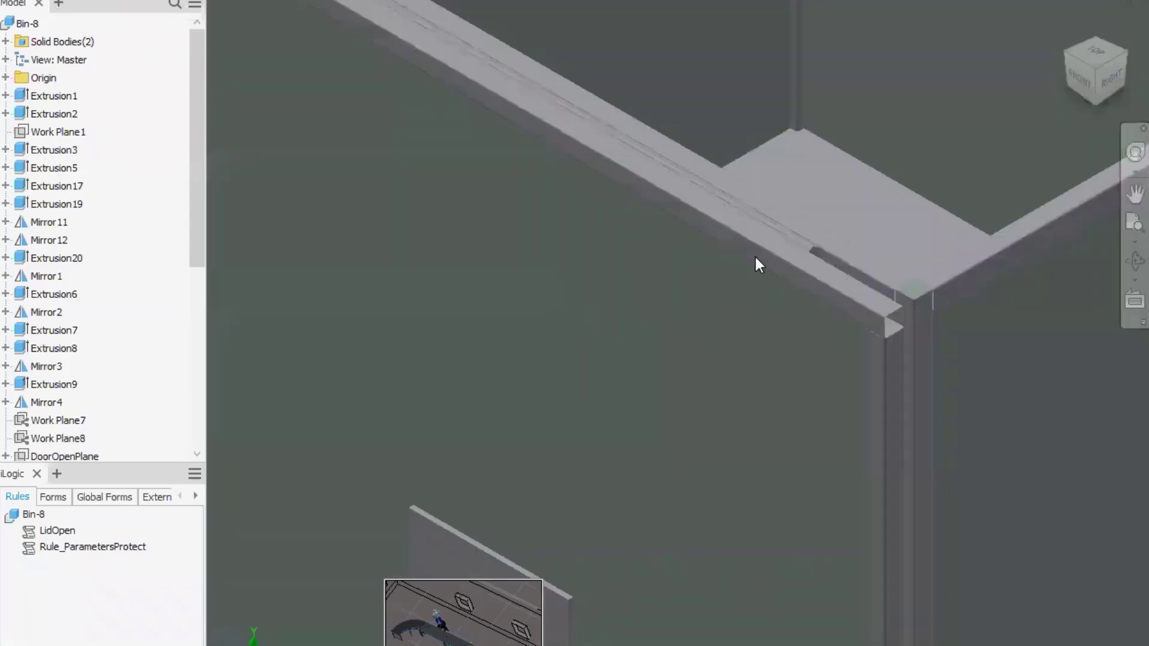
scroll(755, 257, "down", 6)
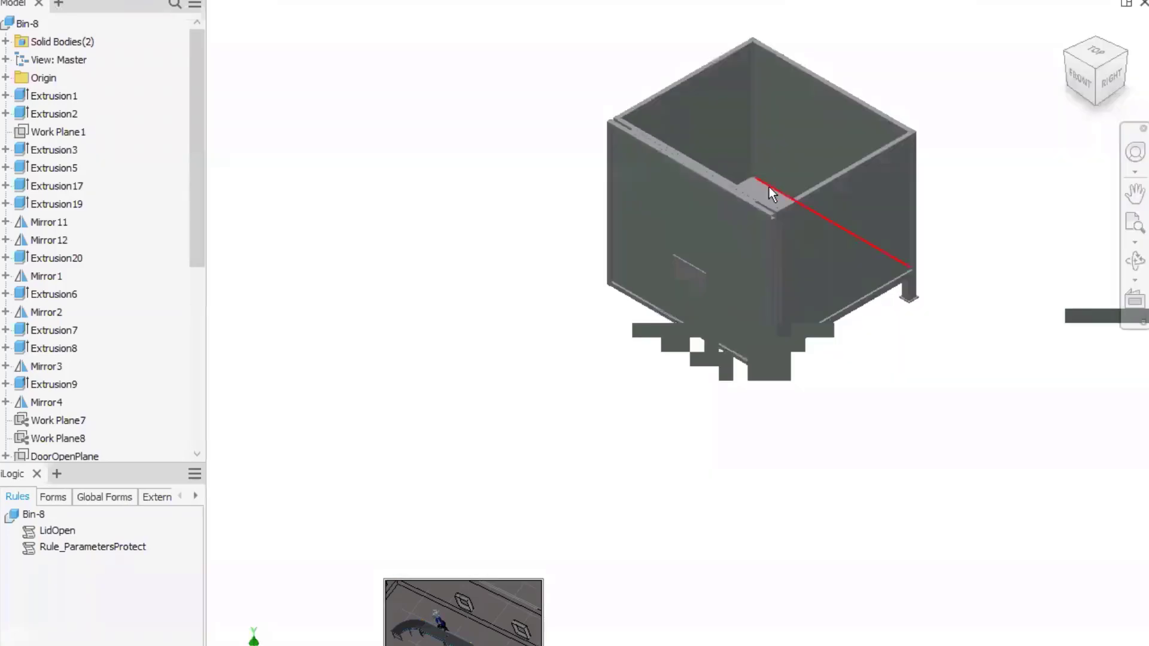
middle_click_drag(746, 218, 722, 257)
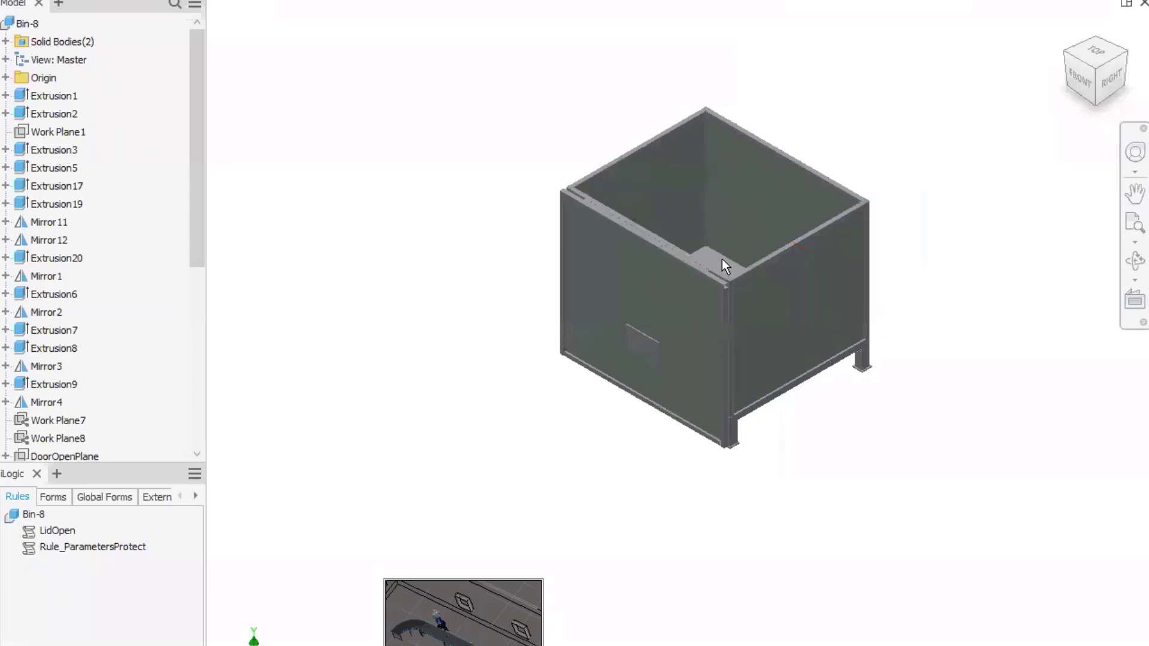
mouse_move(749, 288)
middle_click_drag(596, 145, 577, 121)
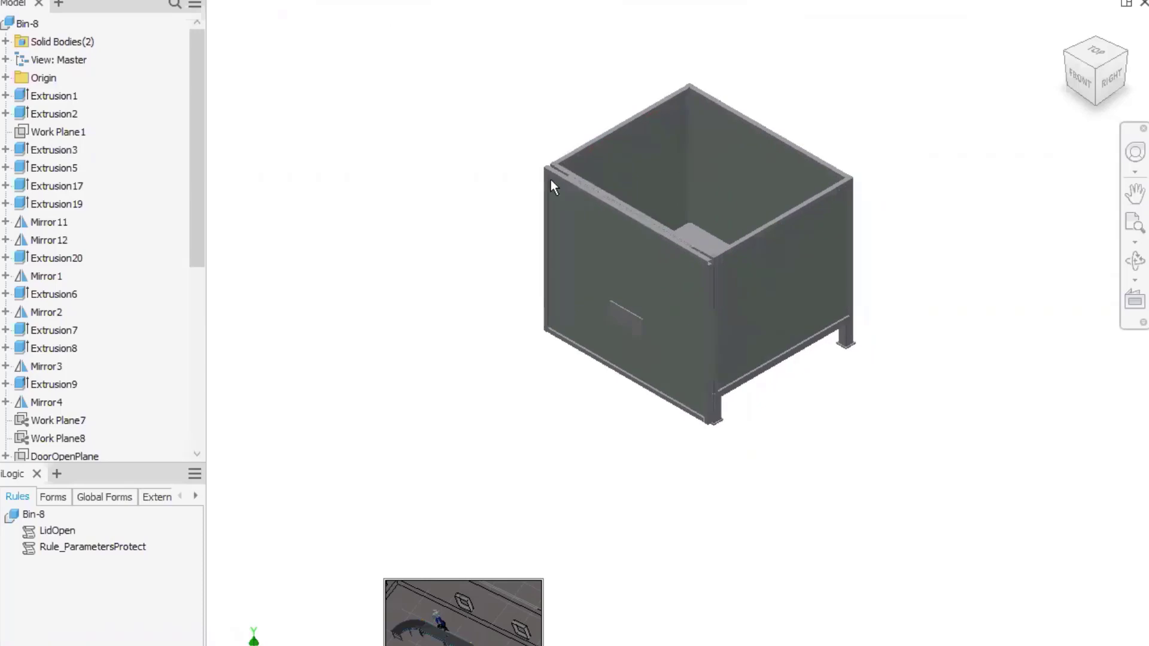
middle_click_drag(636, 204, 638, 212)
Step: Bring Bin-8 into the Asset Builder, check its key parameters, and start publishing it as an asset, saving the document first
scroll(638, 212, "up", 3)
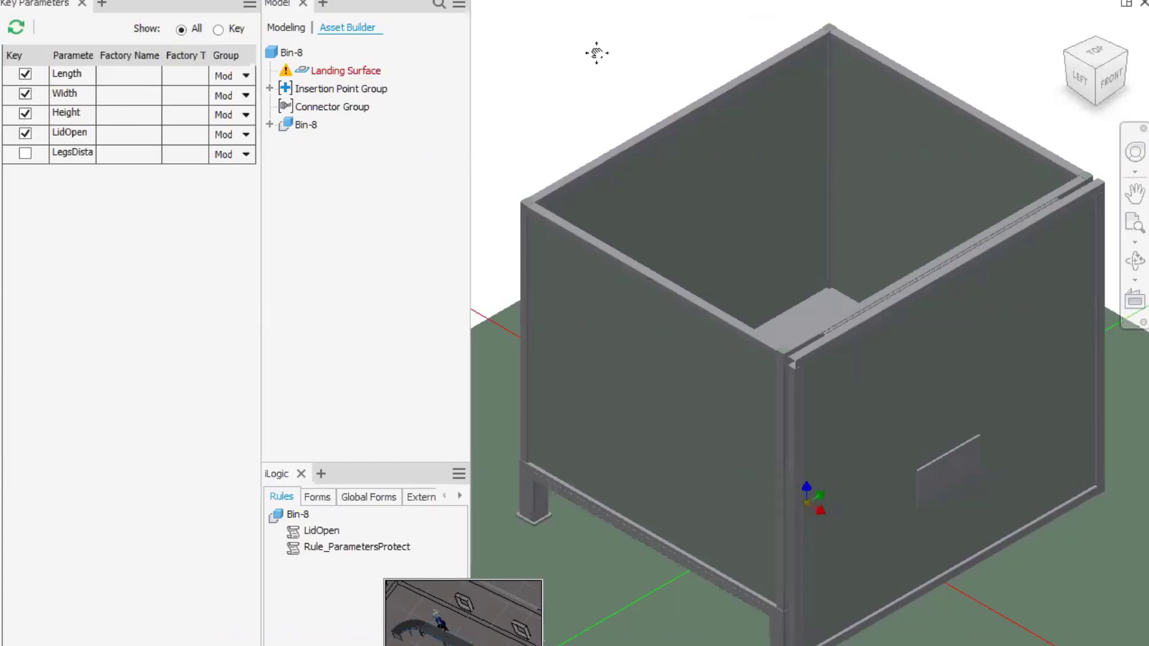
middle_click_drag(581, 75, 591, 74)
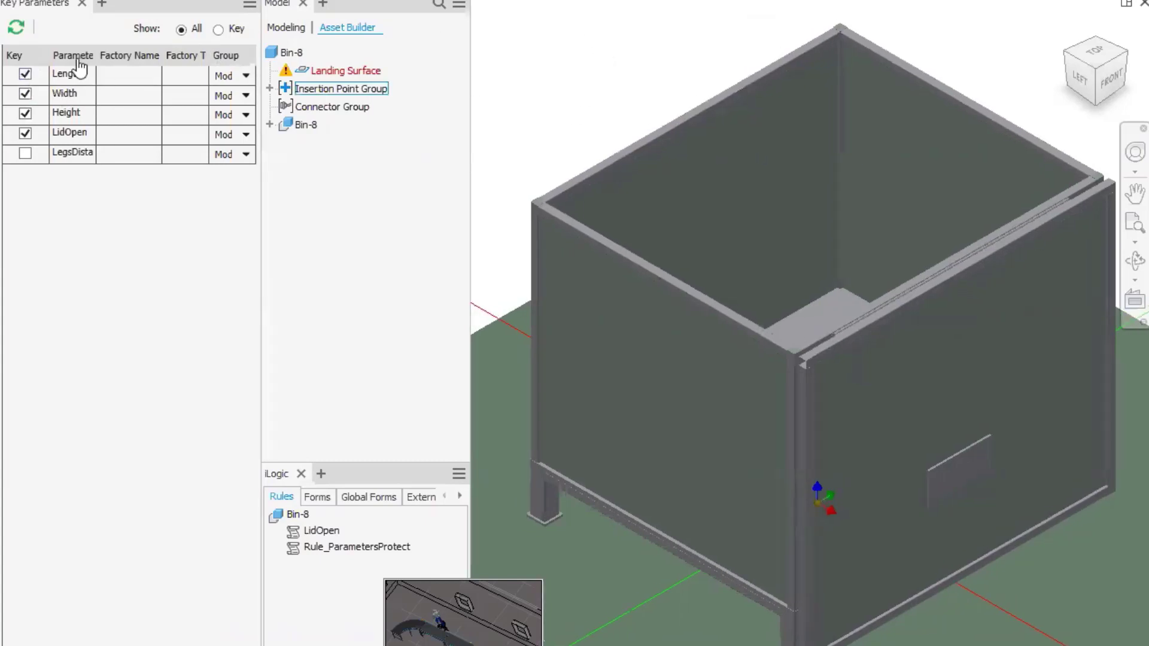
scroll(606, 87, "down", 3)
middle_click_drag(604, 84, 629, 121)
middle_click_drag(762, 293, 758, 264, "shift")
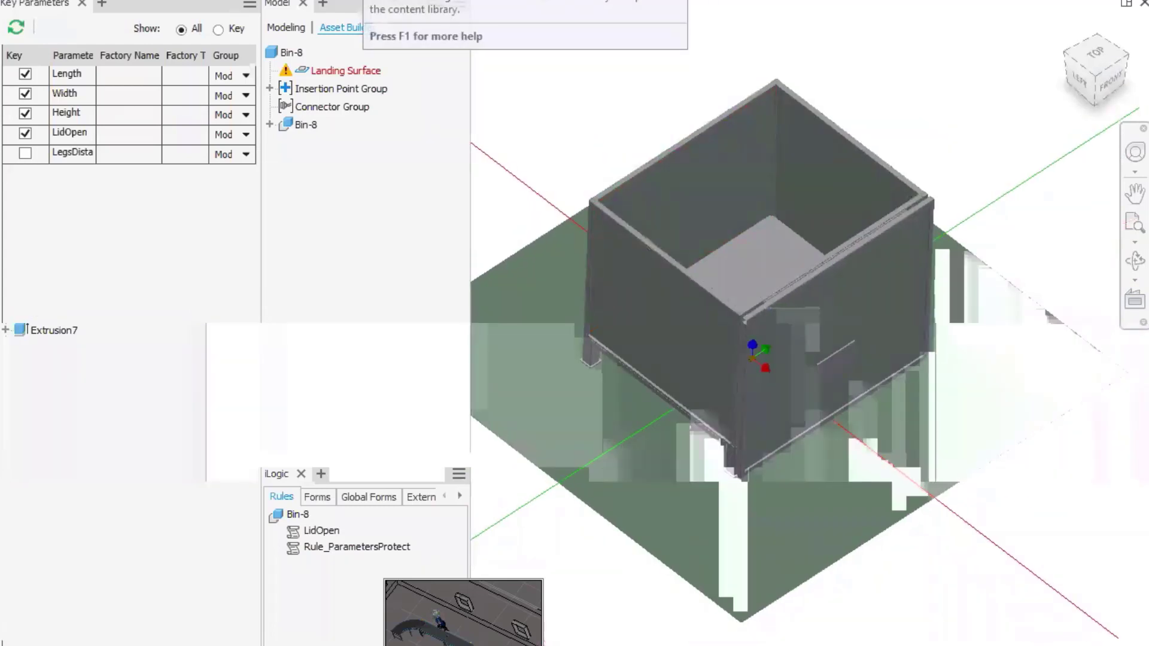
left_click(383, 0)
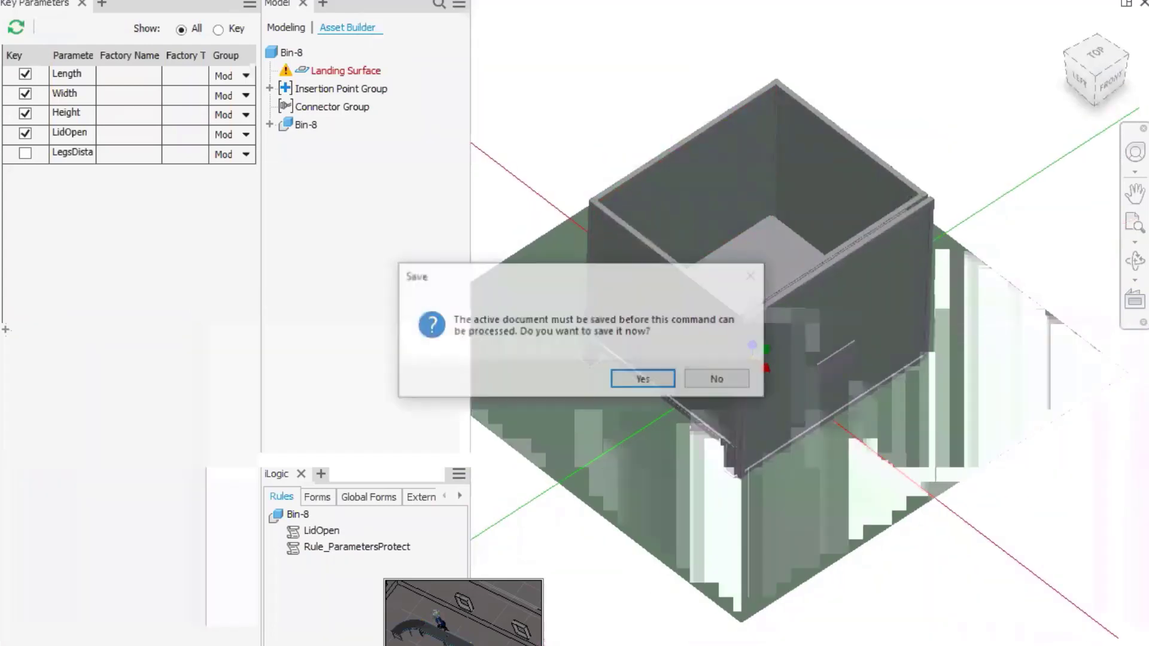
left_click(648, 374)
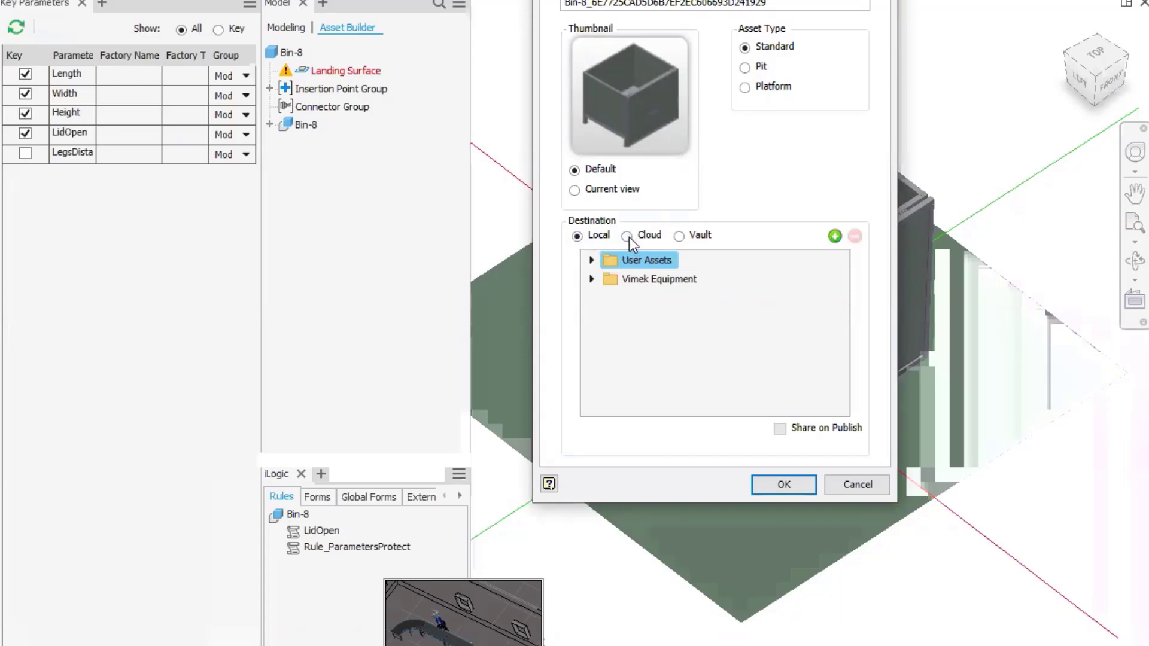
Step: With the Local destination, create a folder named WEbinar under User Assets and select it as the publishing location
left_click(598, 257)
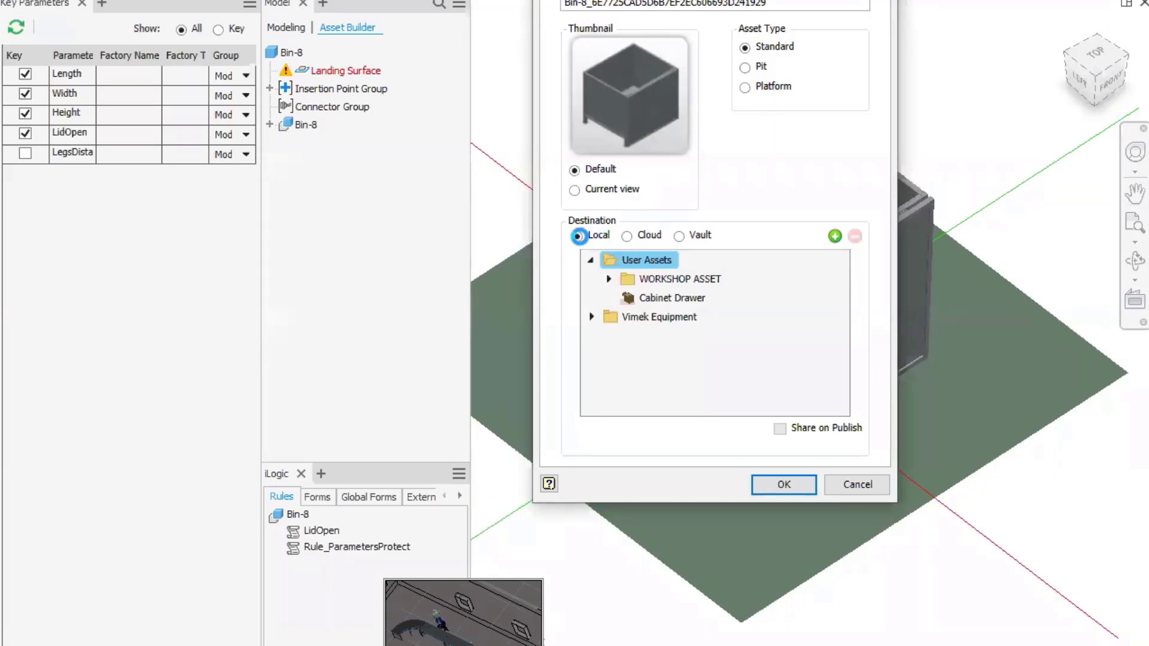
left_click(578, 236)
right_click(651, 262)
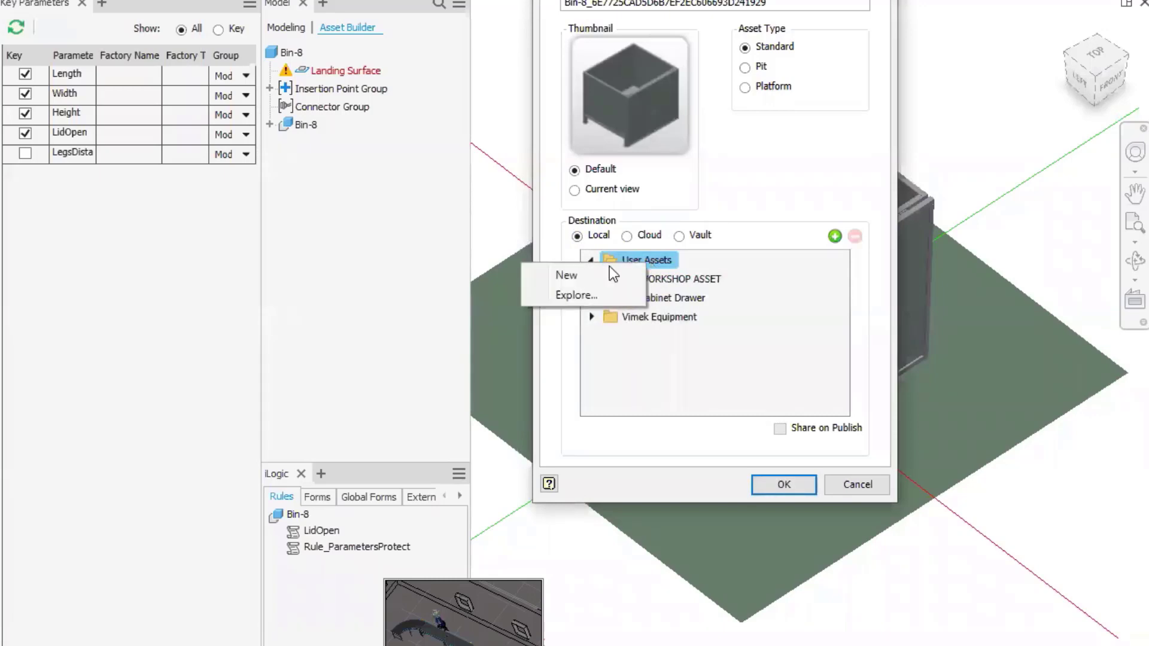
left_click(572, 276)
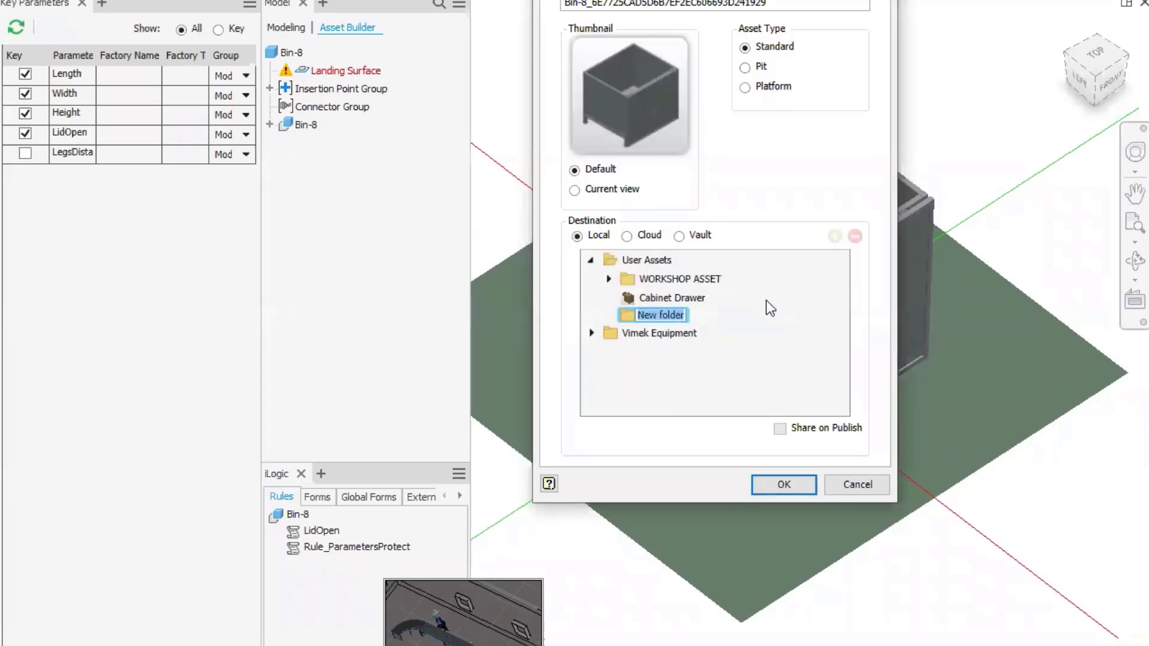
type("WEbinar")
left_click(631, 333)
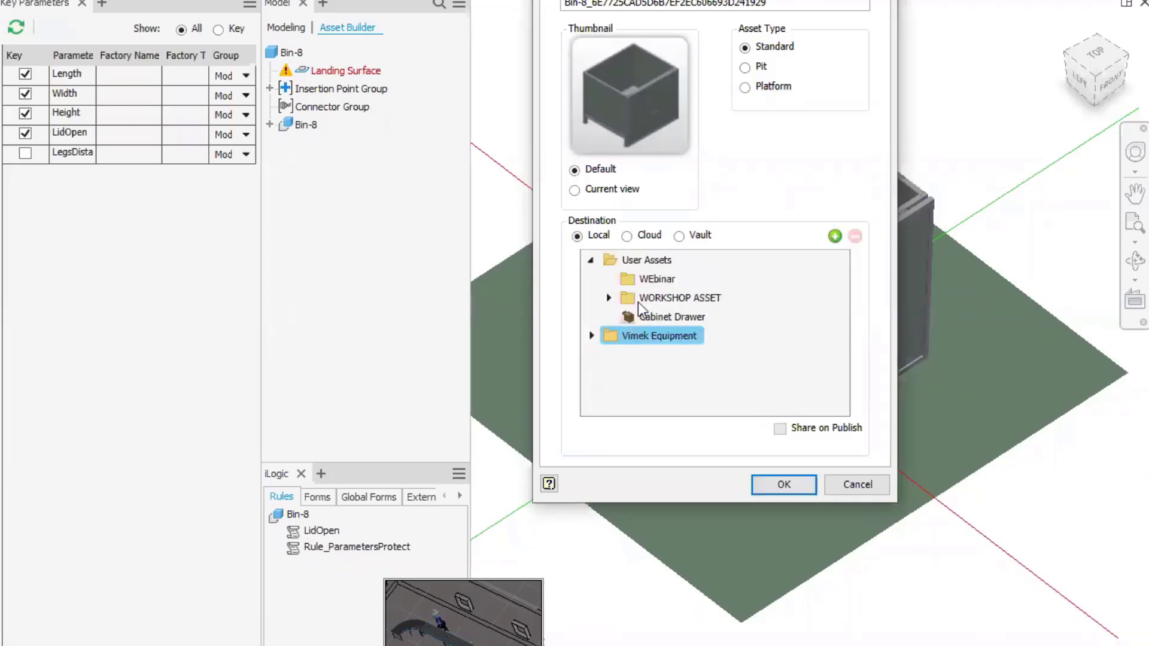
left_click(645, 278)
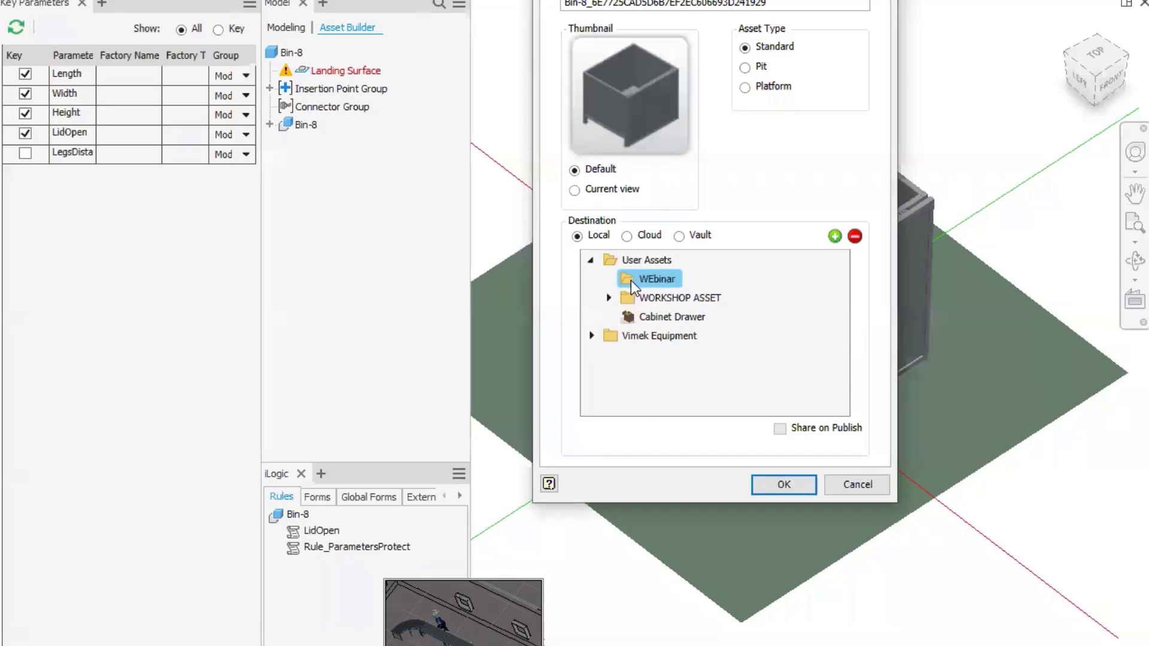
Step: Name the asset CUSTOM and publish it as a Standard asset
left_click(776, 2)
key("ctrl+a")
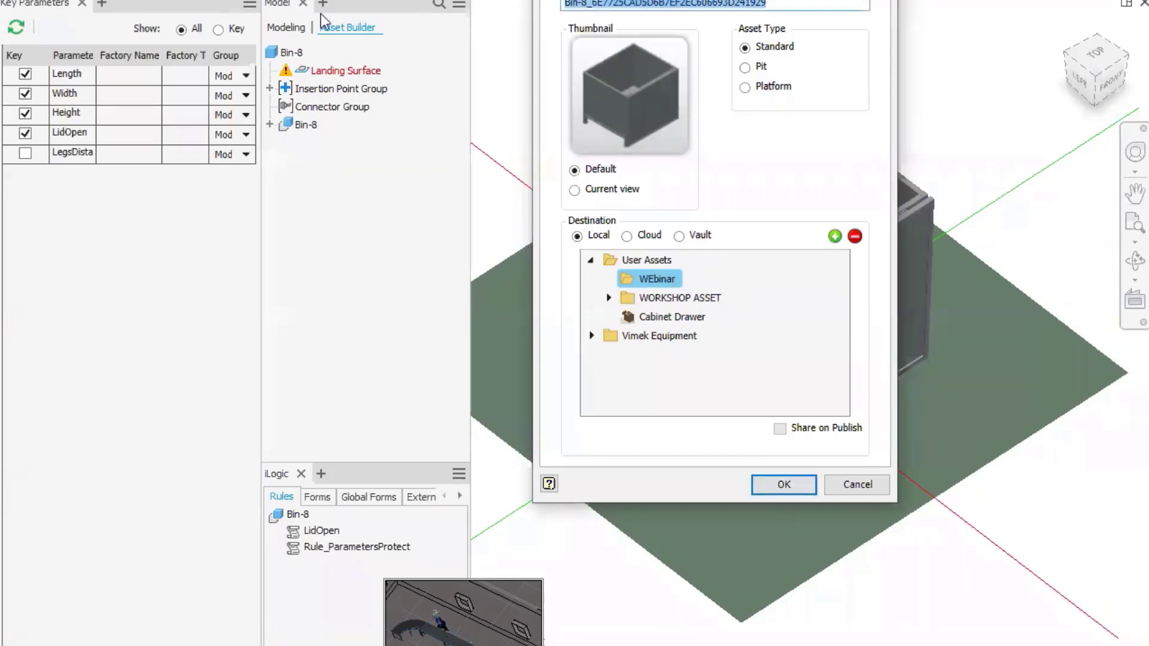
type("CUSTOM")
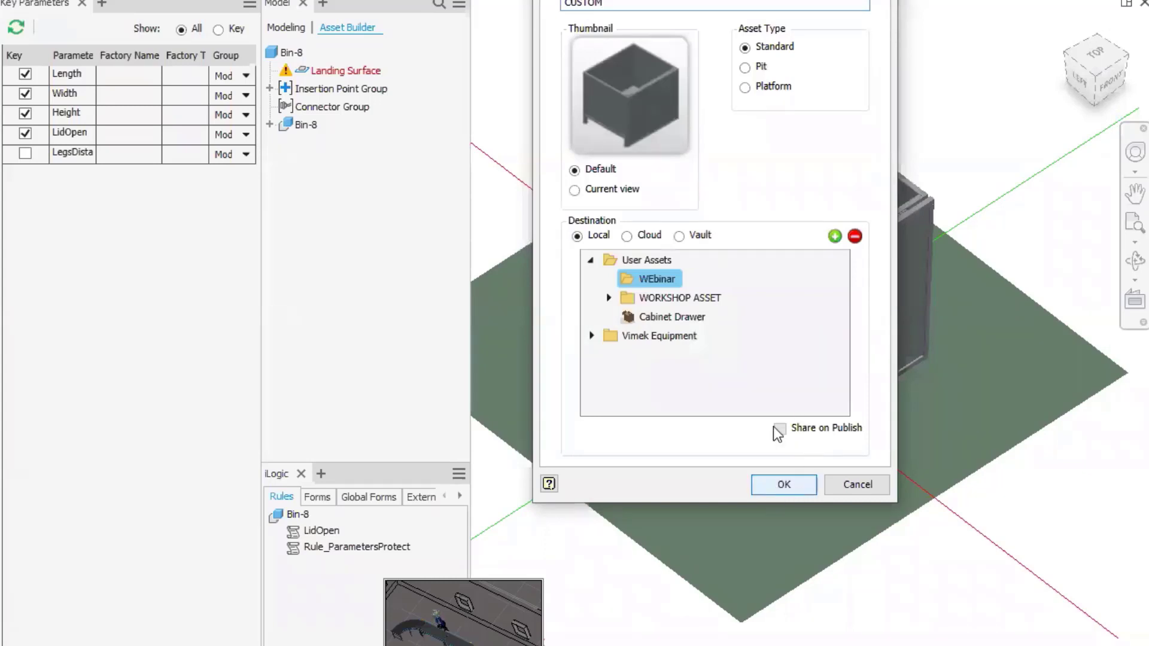
left_click(780, 484)
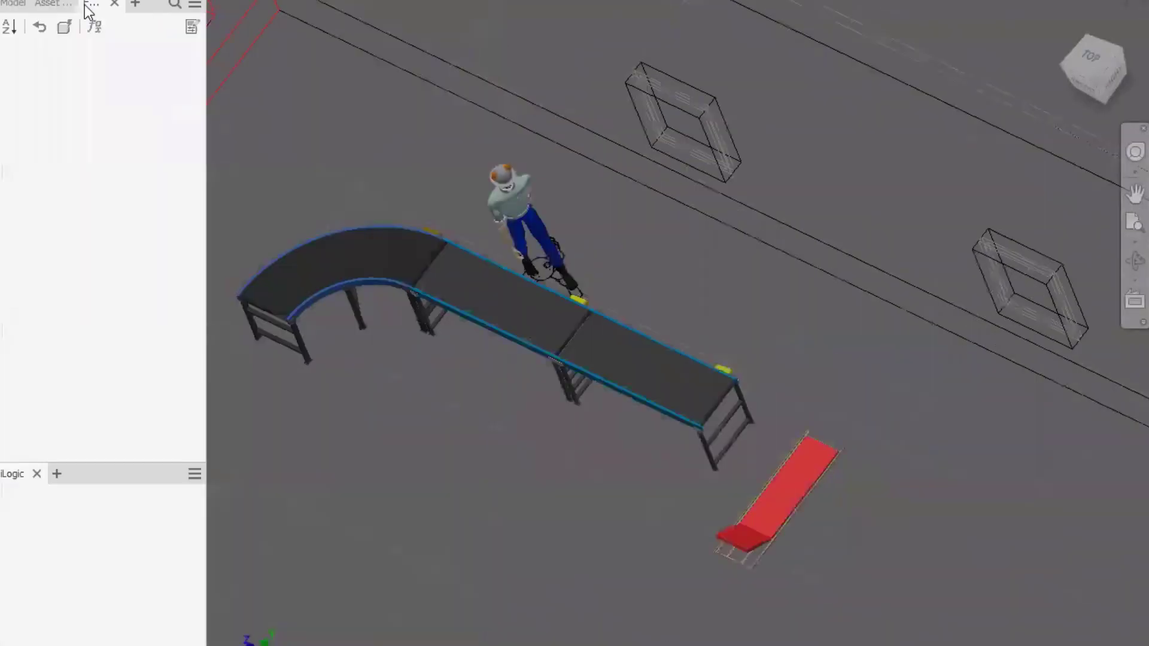
Step: In the sheet metal production layout's asset library, open the WEbinar folder under User Assets
left_click(40, 4)
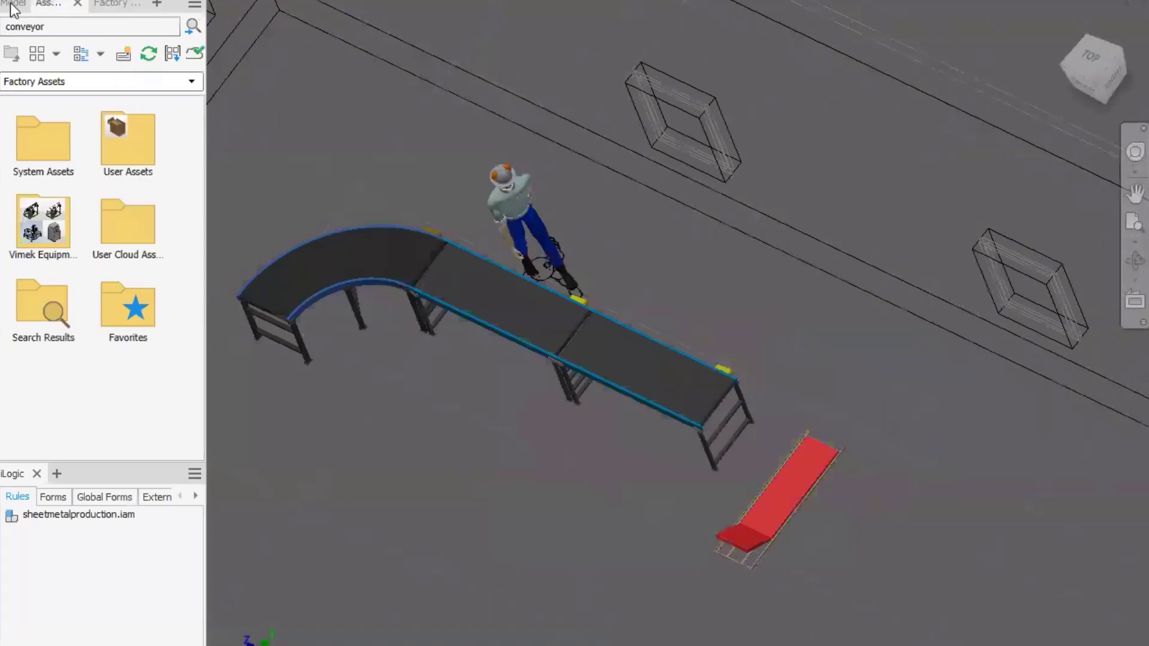
left_click_drag(207, 146, 253, 144)
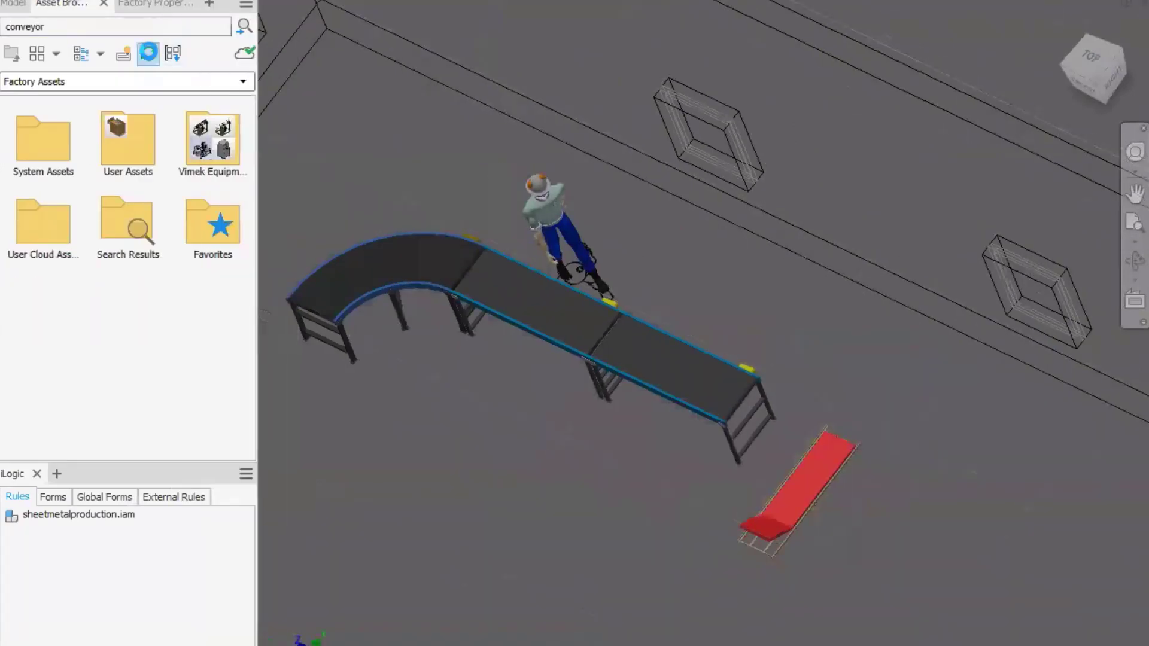
double_click(123, 141)
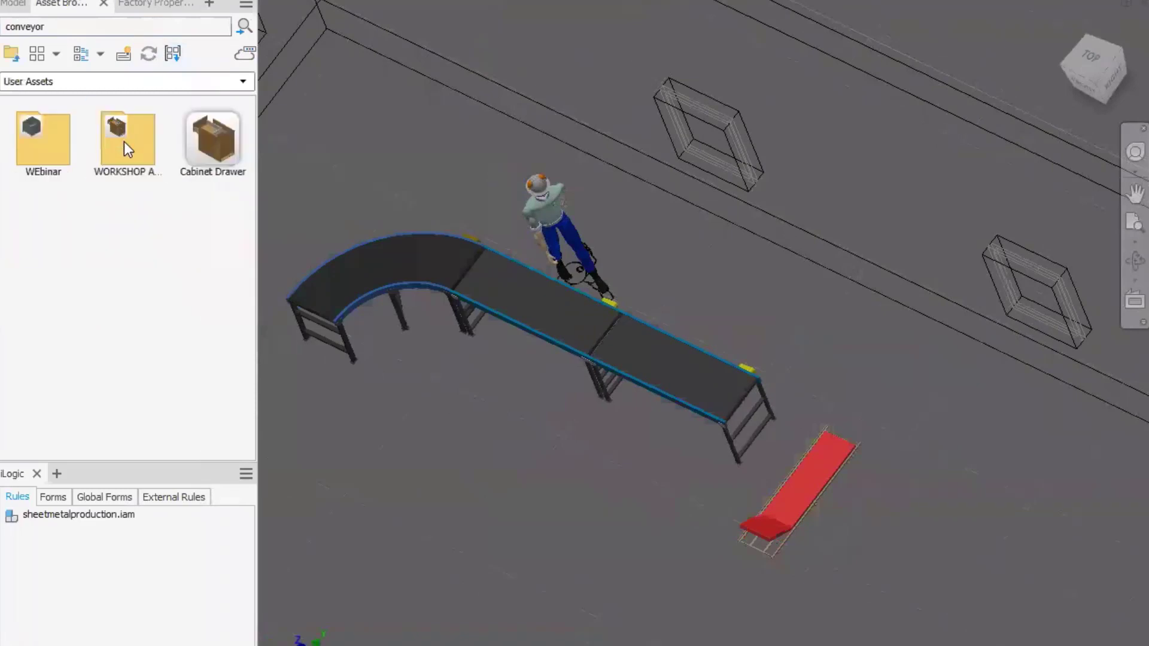
double_click(44, 136)
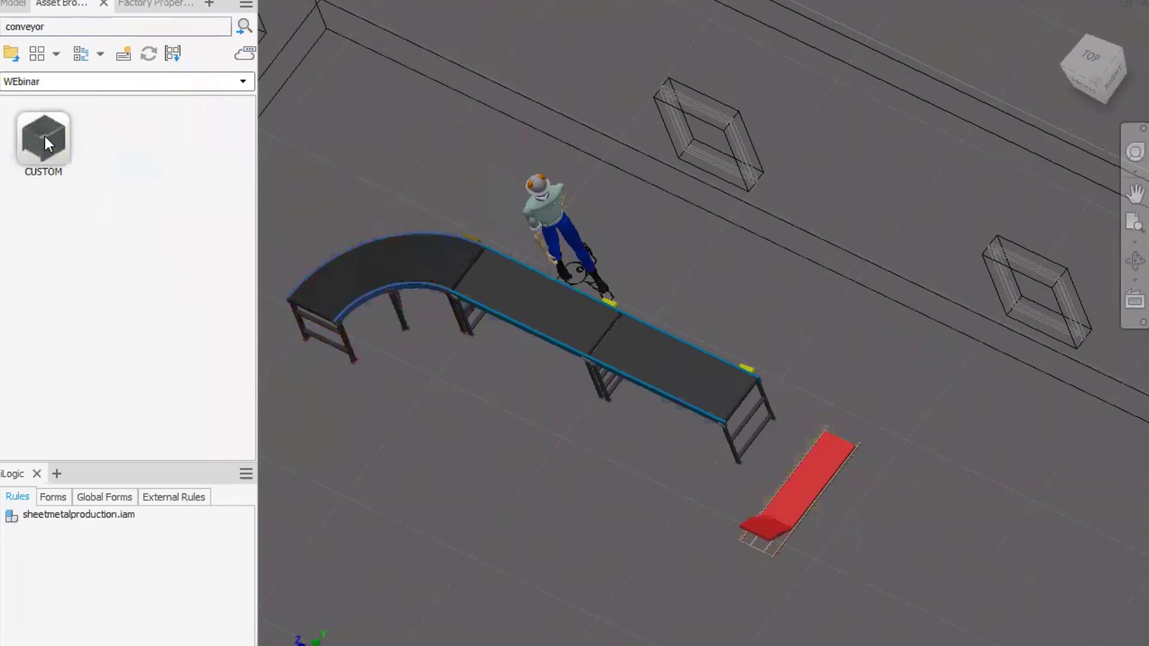
Step: Place the CUSTOM bin asset on the factory floor in front of the conveyor run, beside the red car creeper
left_click(44, 136)
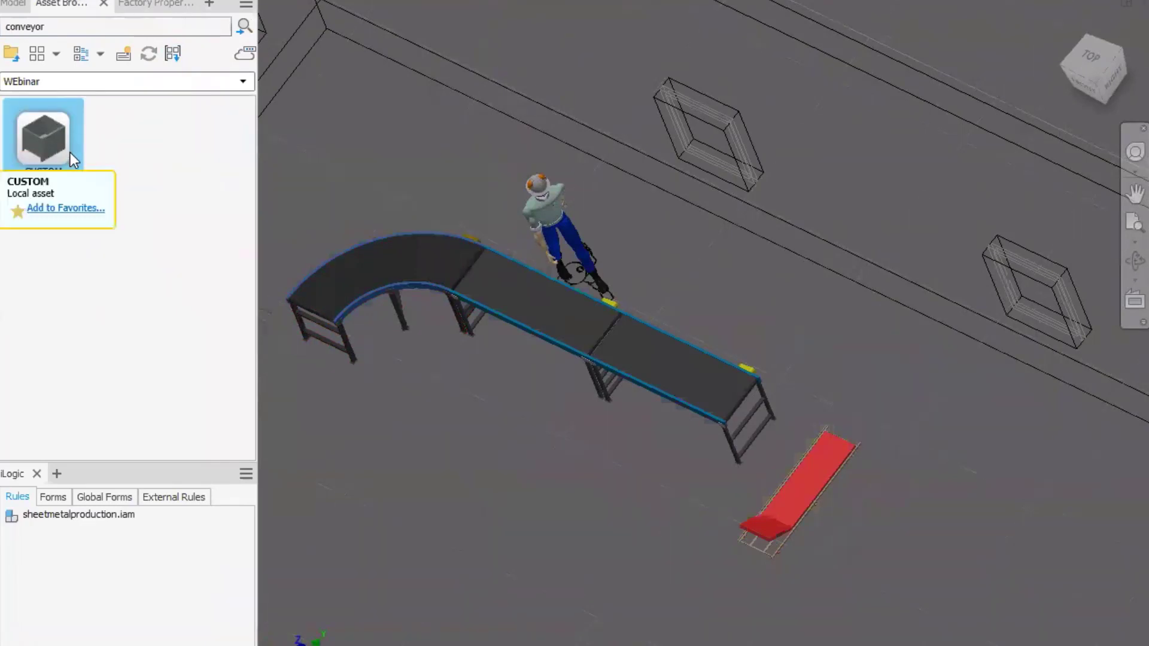
left_click_drag(47, 132, 198, 178)
left_click_drag(552, 494, 567, 526)
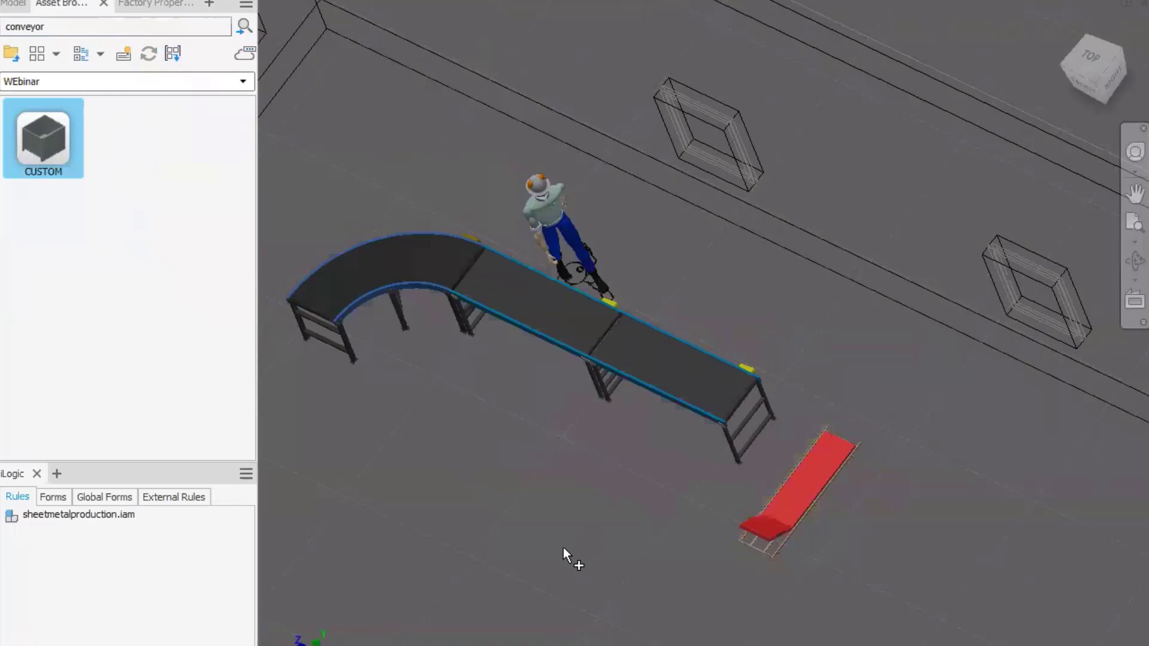
scroll(522, 549, "down", 4)
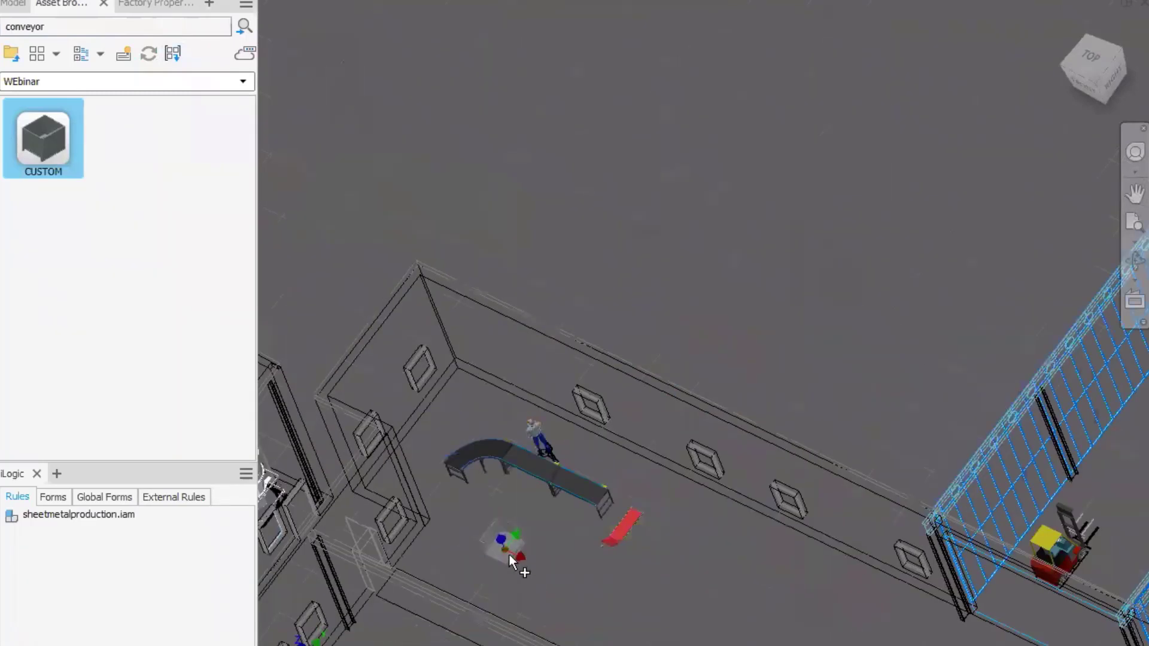
left_click(509, 555)
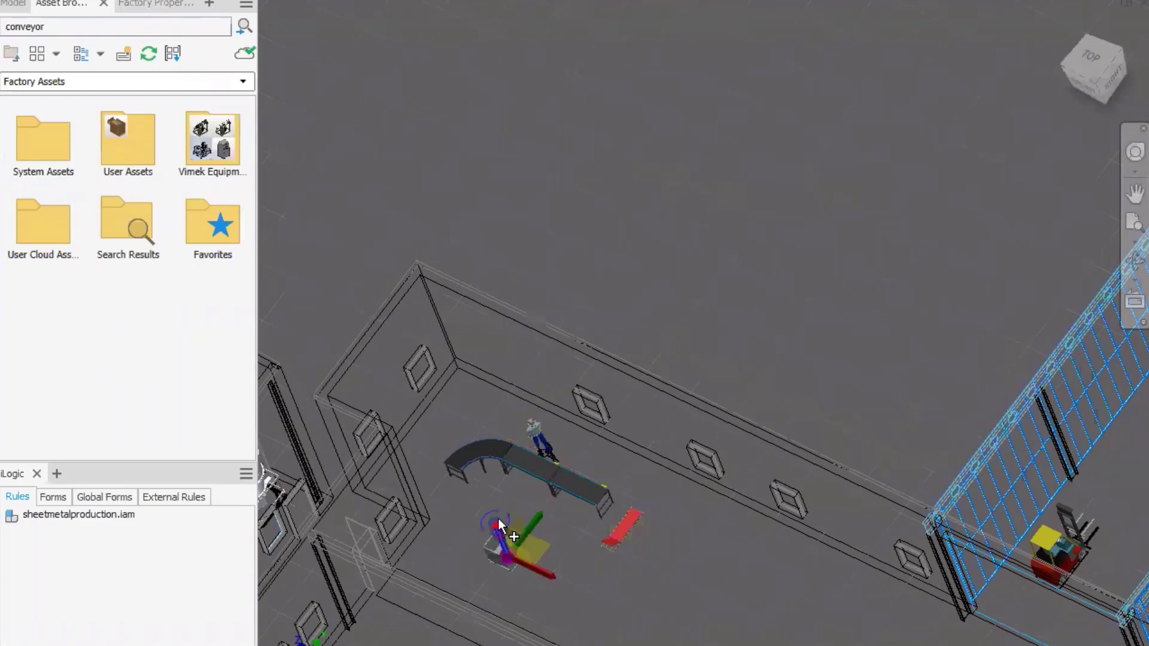
right_click(593, 548)
left_click(616, 548)
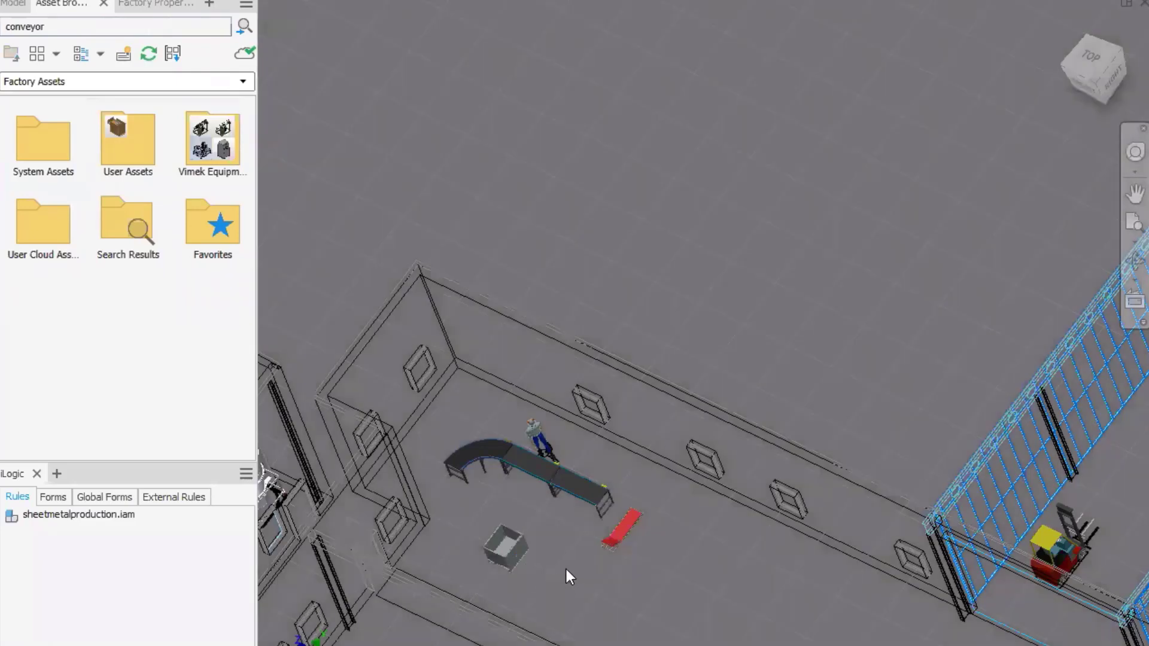
left_click(563, 567)
scroll(563, 568, "up", 5)
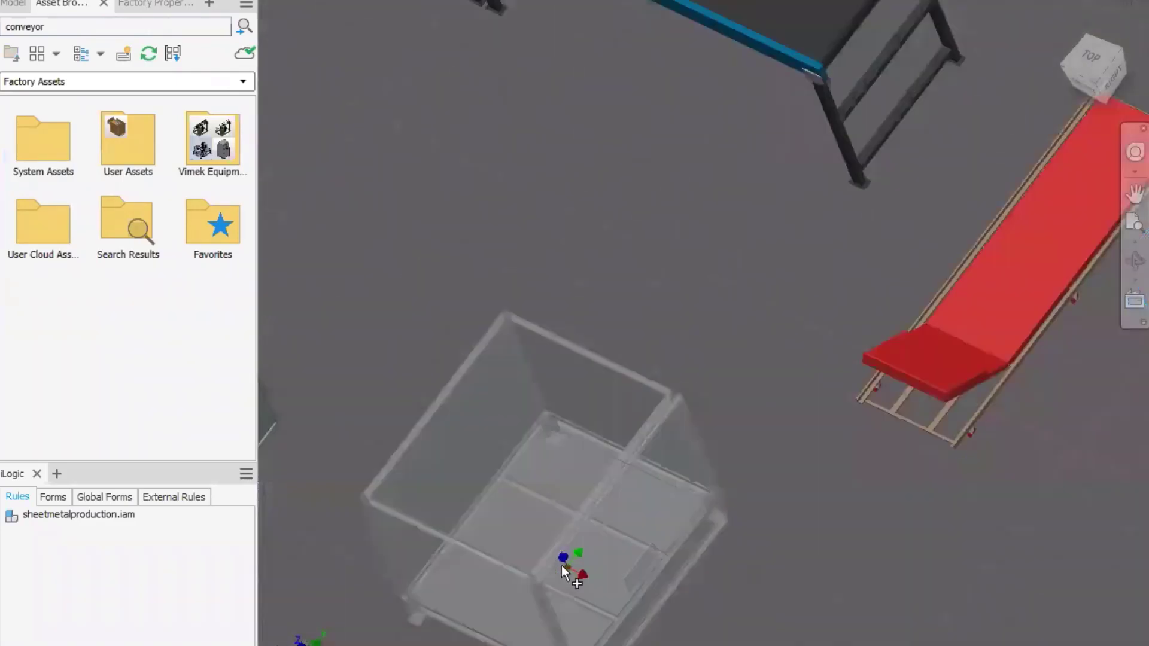
Step: End the bin placement, then set the placed bin's height to 48 and its length to 60 in its factory properties
scroll(562, 566, "down", 2)
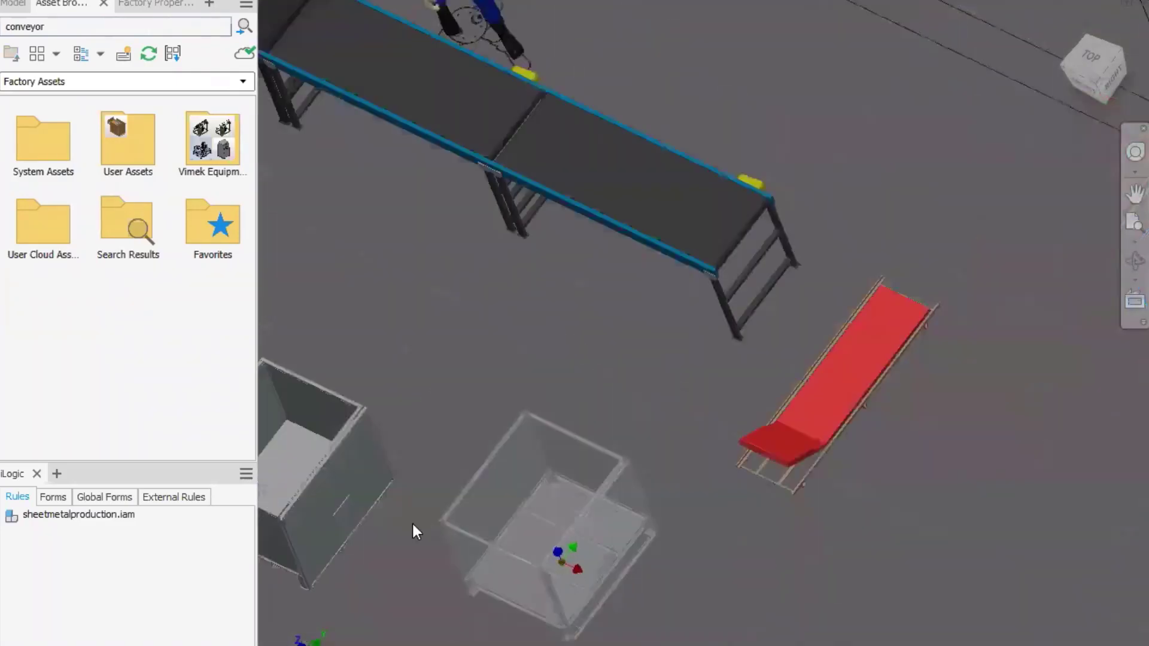
key("Escape")
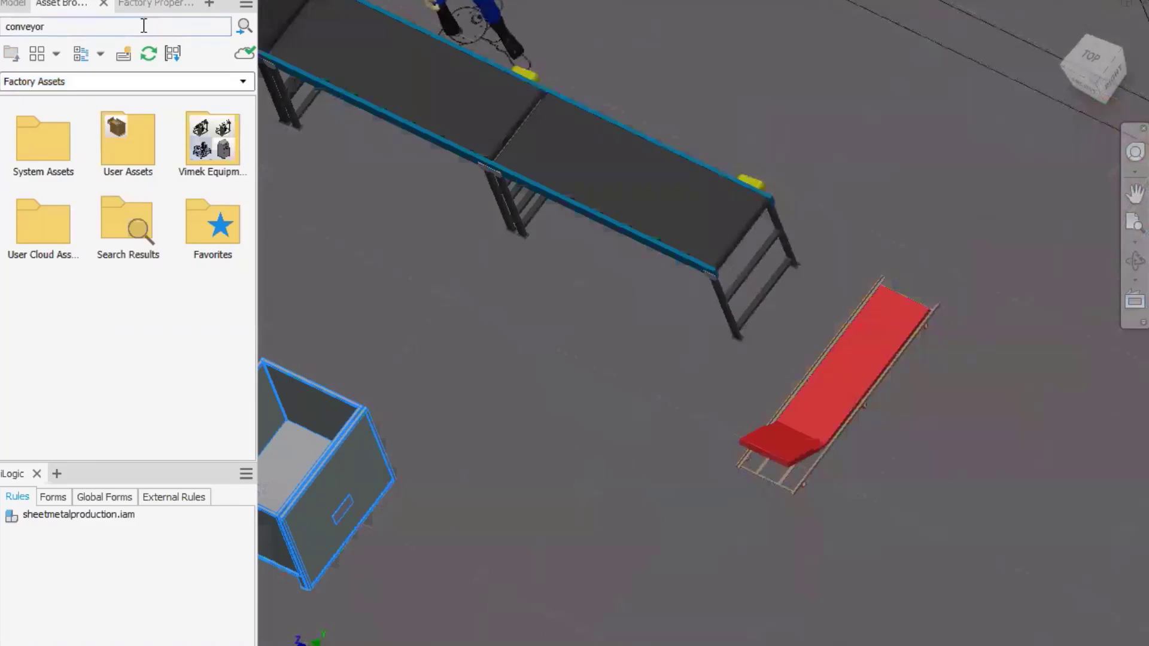
left_click(158, 6)
middle_click_drag(540, 330, 670, 293)
middle_click_drag(534, 386, 143, 278, "shift")
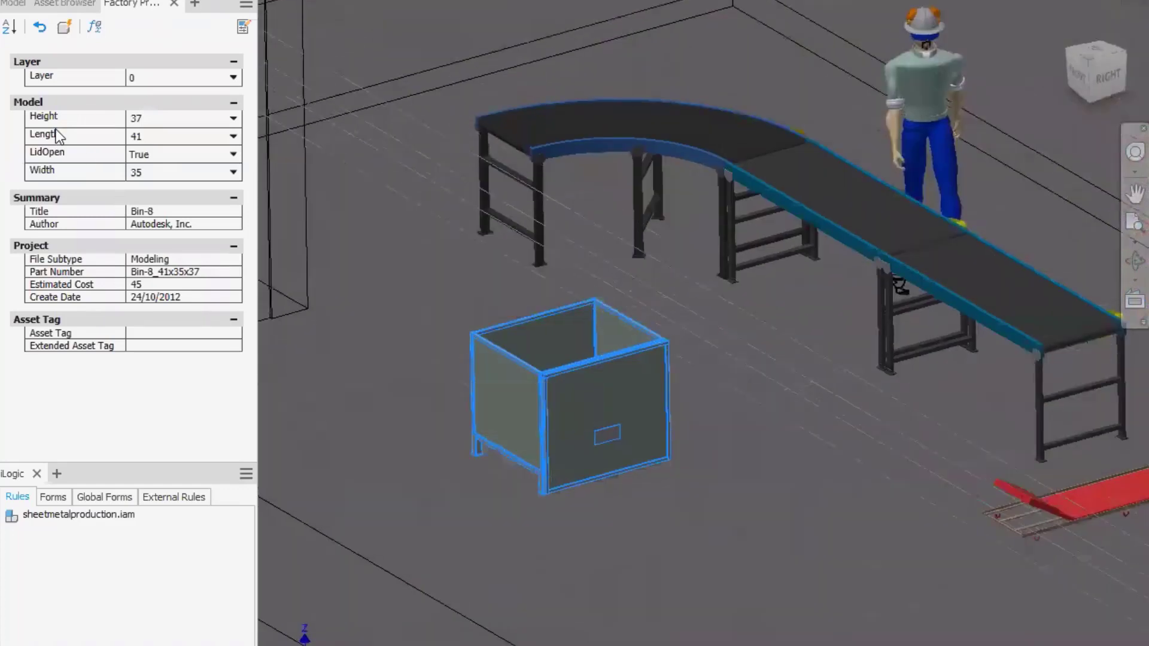
left_click(149, 118)
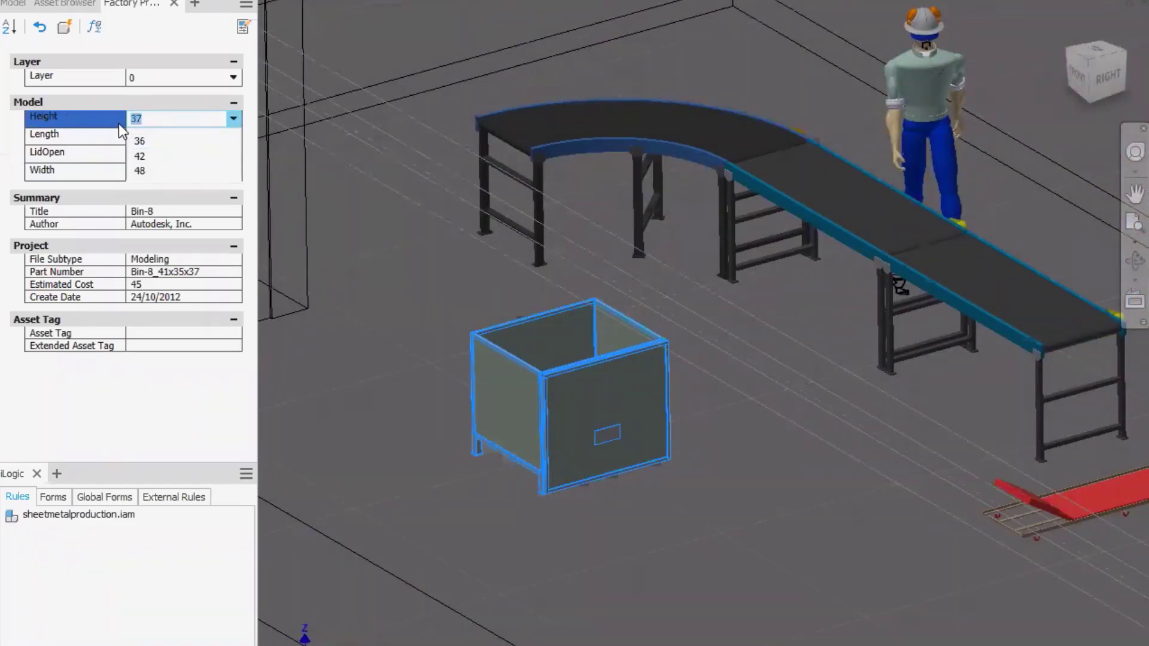
left_click(145, 170)
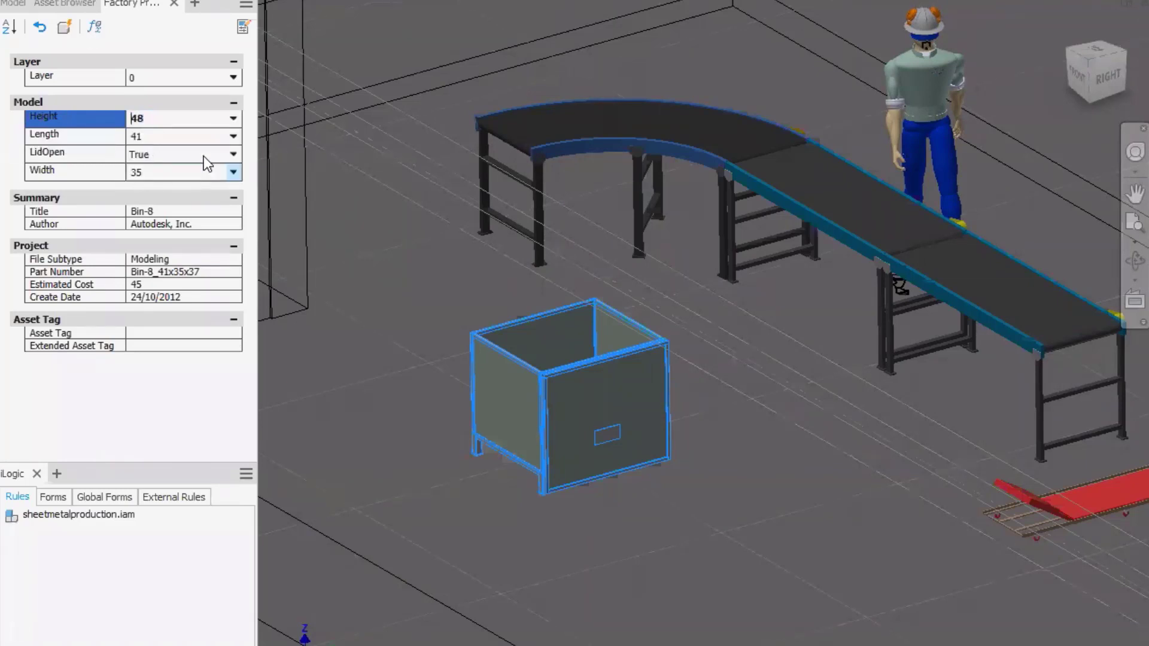
left_click(232, 136)
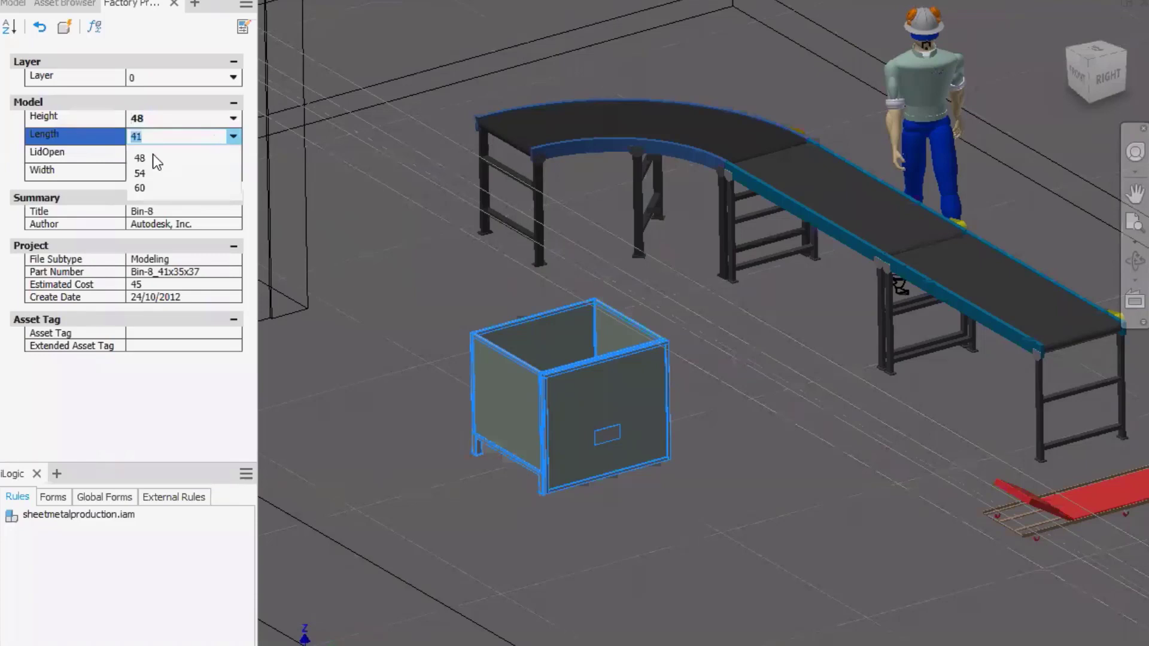
left_click(144, 189)
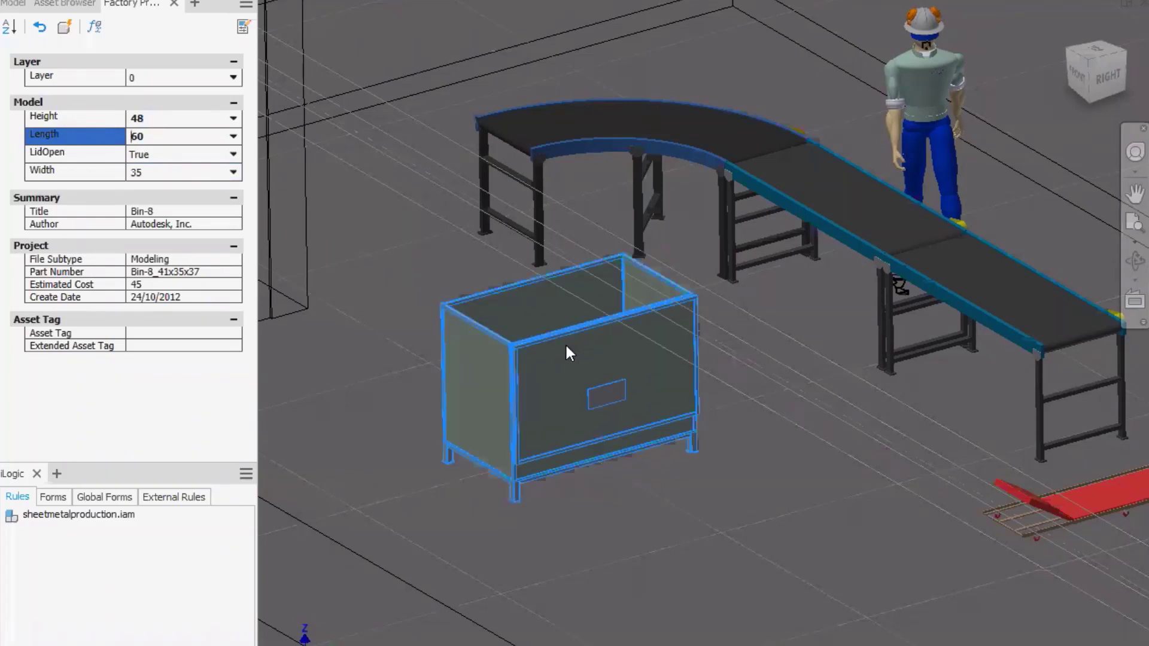
Step: Save the factory layout and switch to AutoCAD with the sheetmetalproduction drawing open
scroll(559, 371, "down", 5)
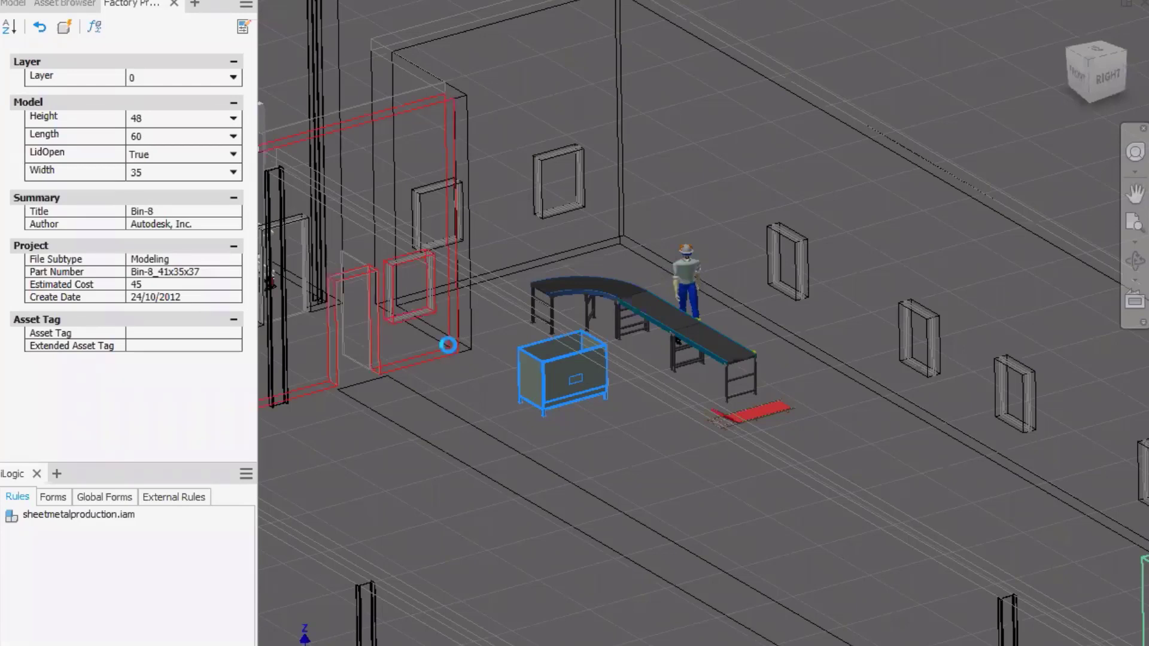
scroll(450, 346, "down", 3)
scroll(432, 246, "down", 3)
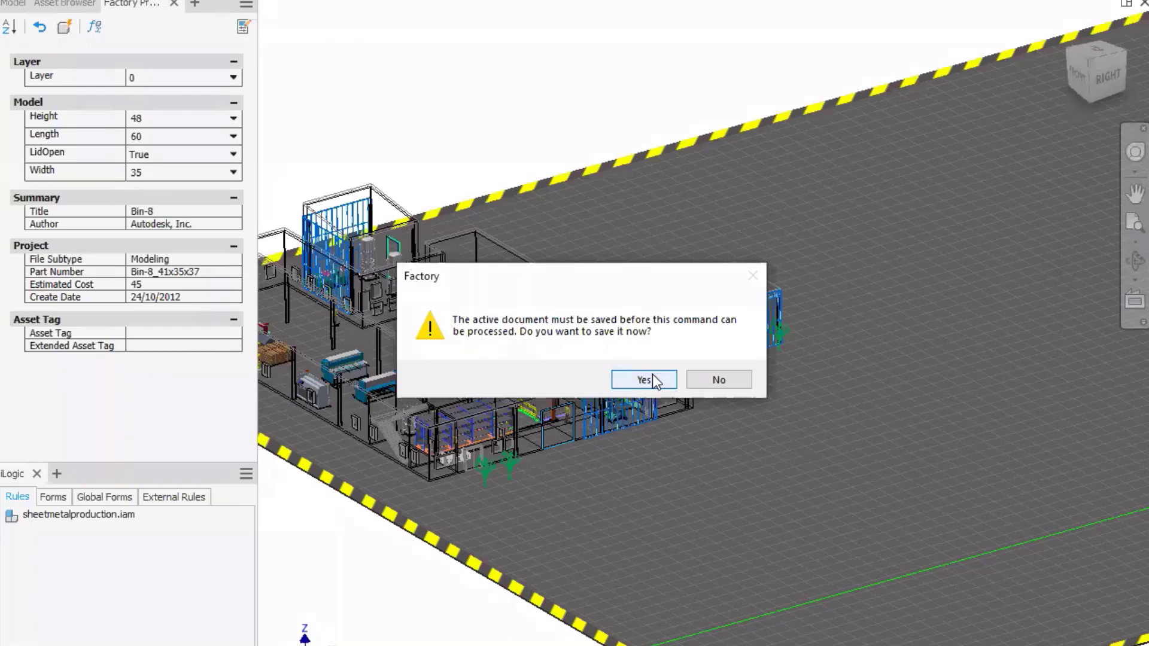
left_click(653, 379)
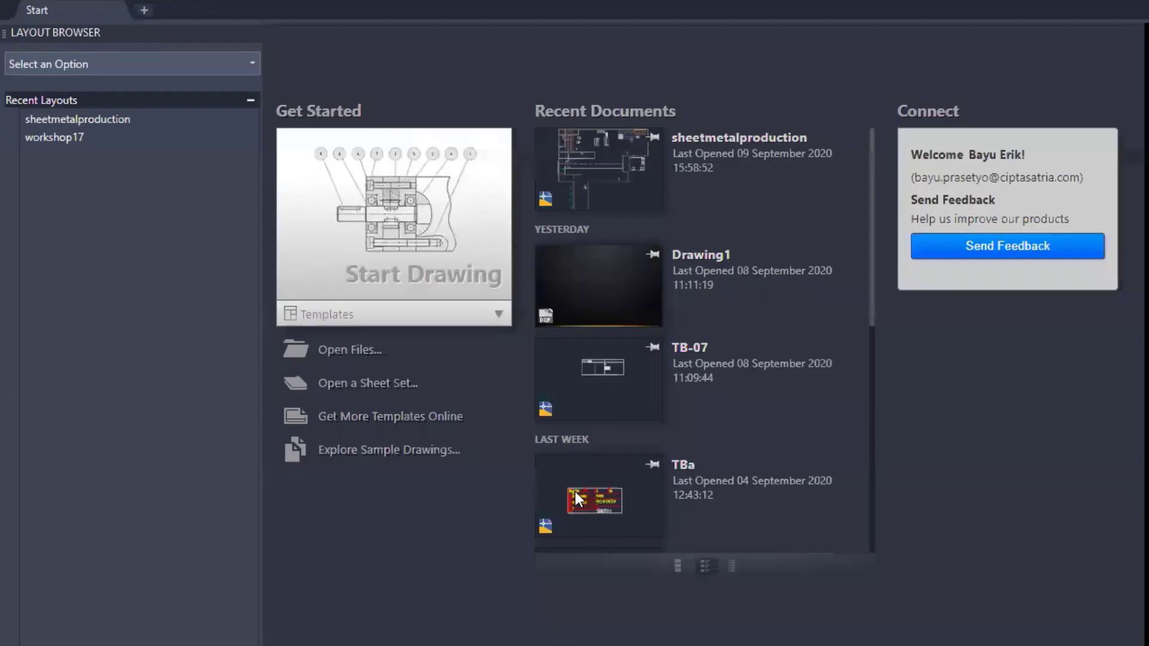
left_click(538, 147)
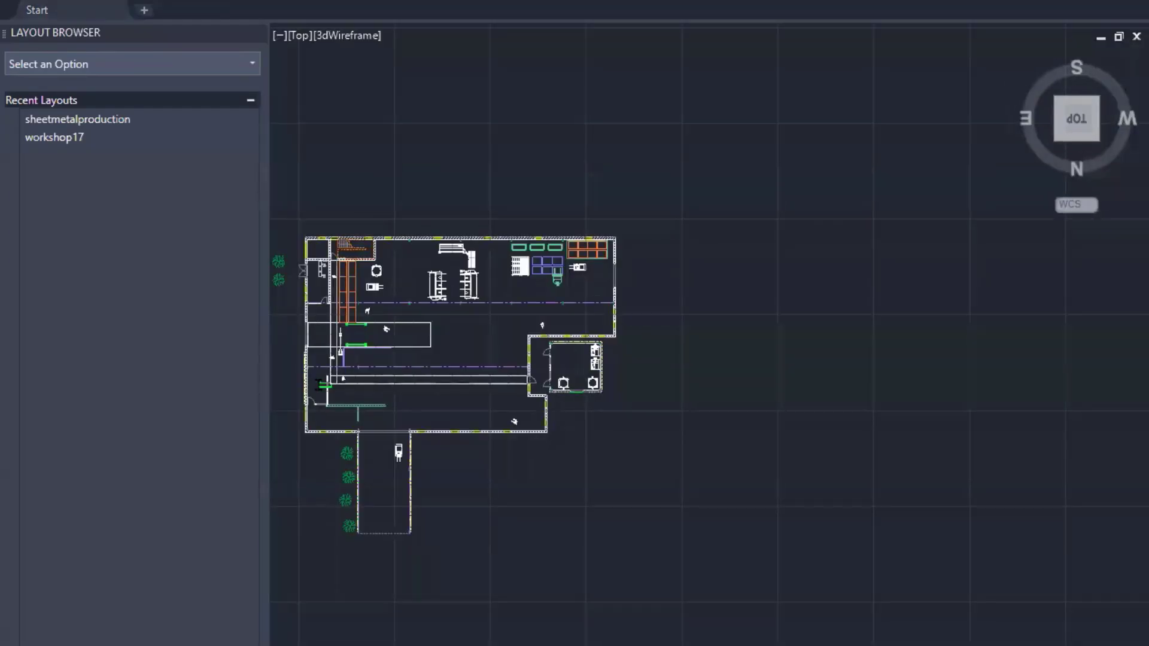